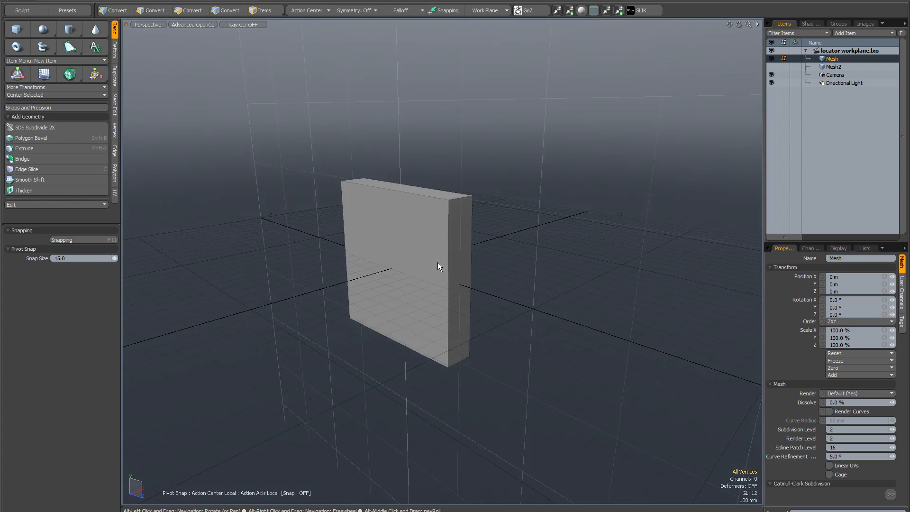
Select the block's large front polygon, inspect the block's orientation from several angles and clear the selection
{"action": "key", "text": "1"}
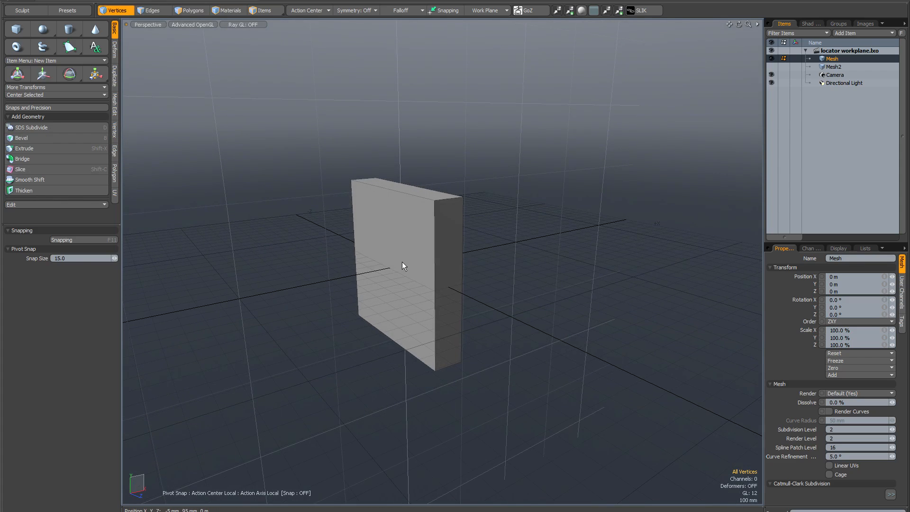
{"action": "left_click_drag", "start_coordinate": [397, 283], "coordinate": [437, 220], "text": "alt"}
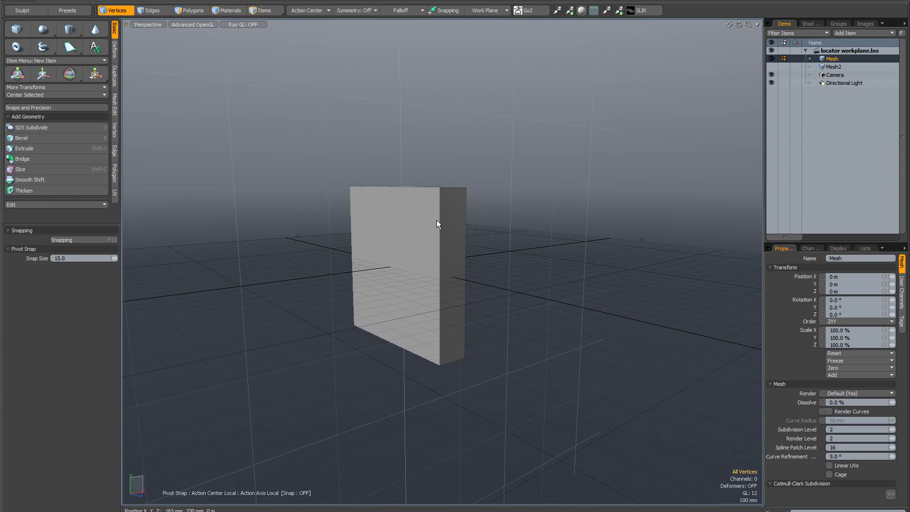
{"action": "left_click", "coordinate": [191, 10]}
{"action": "left_click", "coordinate": [401, 244]}
{"action": "left_click_drag", "start_coordinate": [388, 299], "coordinate": [418, 270], "text": "alt"}
{"action": "left_click_drag", "start_coordinate": [408, 362], "coordinate": [406, 327], "text": "alt"}
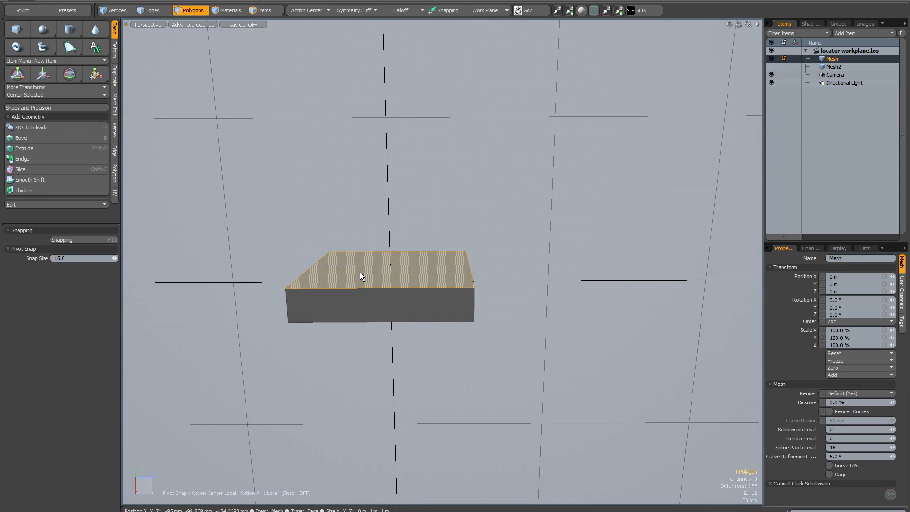
{"action": "left_click_drag", "start_coordinate": [534, 379], "coordinate": [343, 200], "text": "alt"}
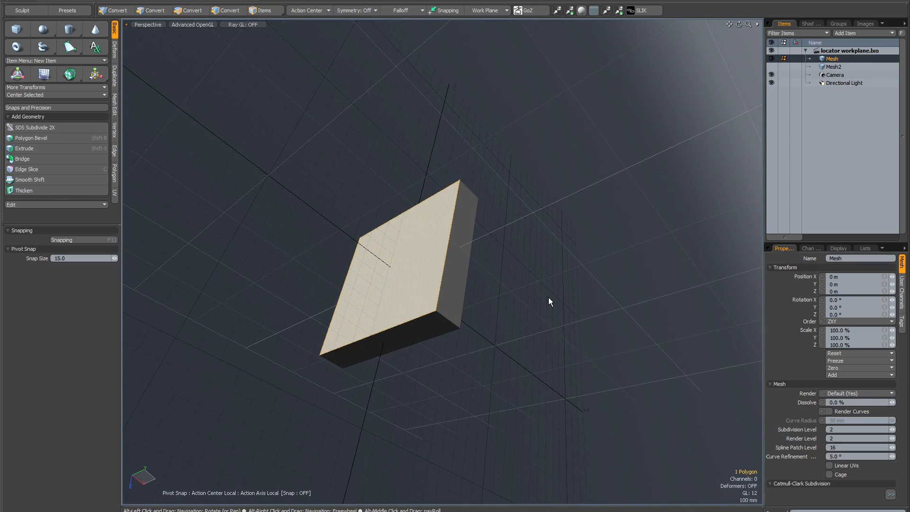
{"action": "left_click_drag", "start_coordinate": [547, 297], "coordinate": [501, 289], "text": "alt"}
{"action": "left_click_drag", "start_coordinate": [400, 320], "coordinate": [515, 290], "text": "alt"}
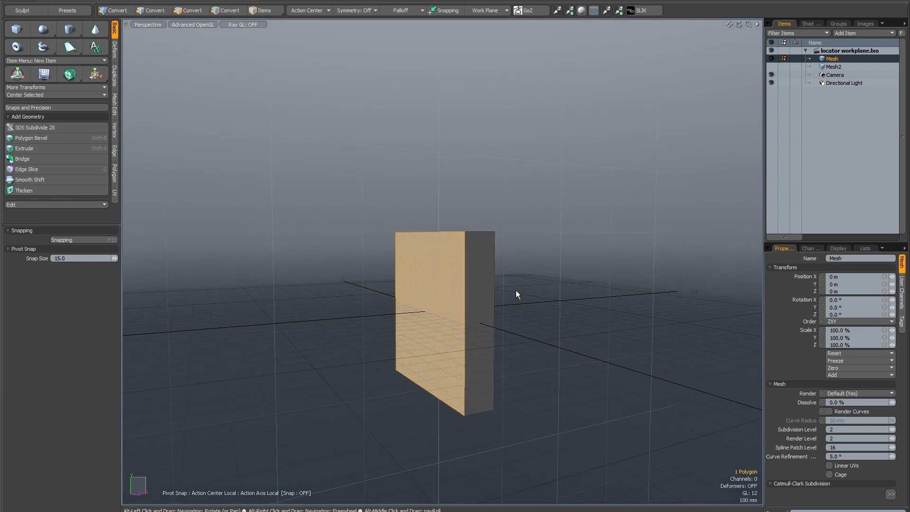
{"action": "left_click", "coordinate": [525, 195]}
{"action": "left_click_drag", "start_coordinate": [461, 333], "coordinate": [454, 310], "text": "alt+shift"}
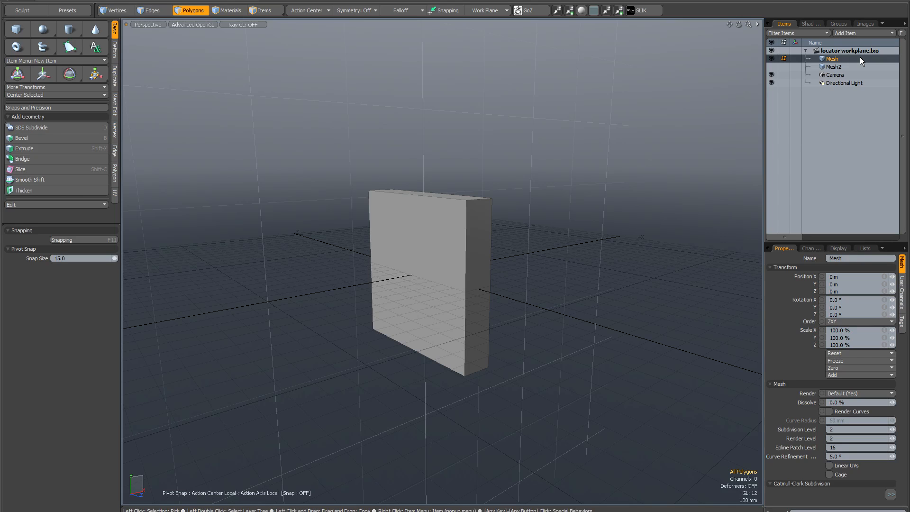
Add a Locator item to the scene
{"action": "left_click", "coordinate": [860, 33]}
{"action": "mouse_move", "coordinate": [854, 108]}
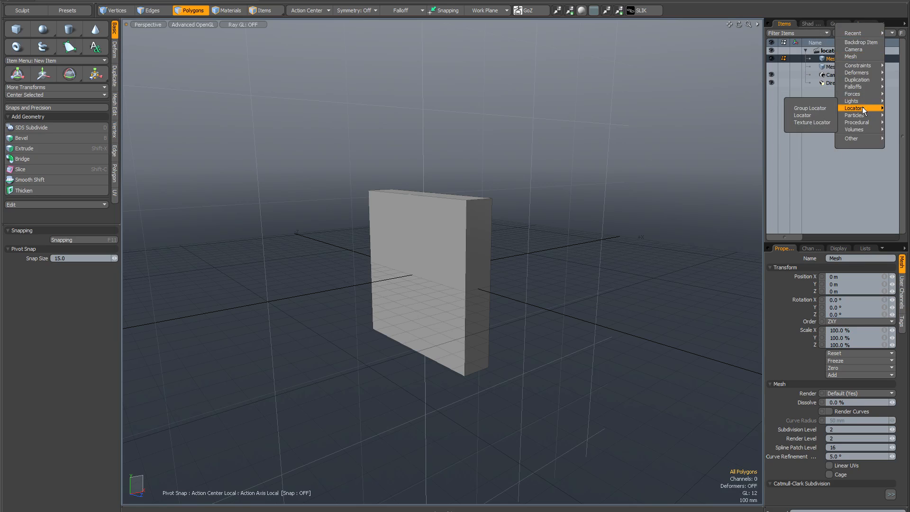
{"action": "left_click", "coordinate": [818, 115]}
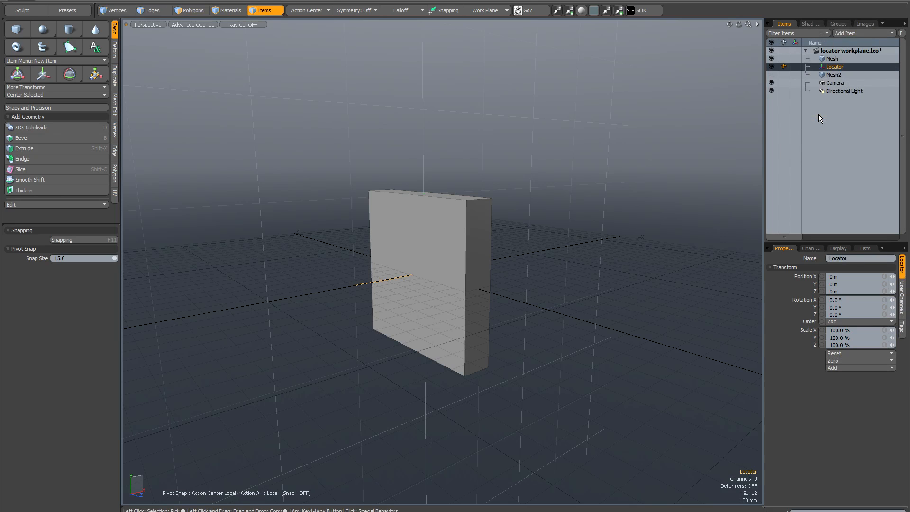
Rotate the locator 90° around Z so its Y axis is perpendicular to the block's large face
{"action": "left_click_drag", "start_coordinate": [656, 123], "coordinate": [531, 237], "text": "alt+shift"}
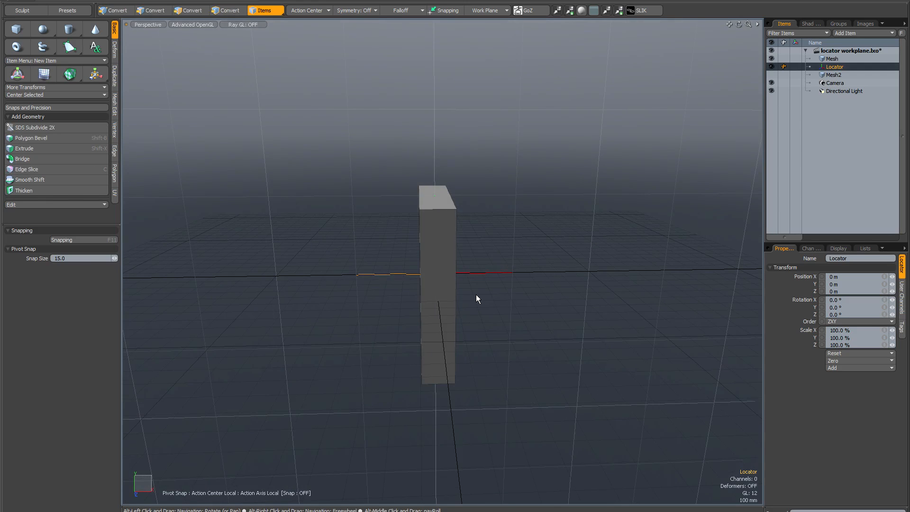
{"action": "left_click_drag", "start_coordinate": [392, 278], "coordinate": [591, 291], "text": "alt"}
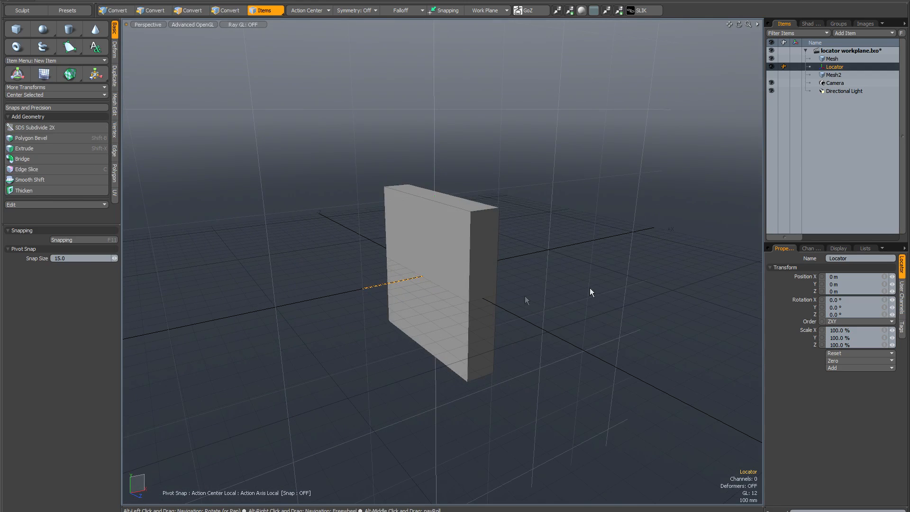
{"action": "mouse_move", "coordinate": [519, 298]}
{"action": "left_mouse_down", "text": "alt"}
{"action": "mouse_move", "coordinate": [506, 307]}
{"action": "mouse_move", "coordinate": [513, 296]}
{"action": "left_mouse_up", "text": "alt"}
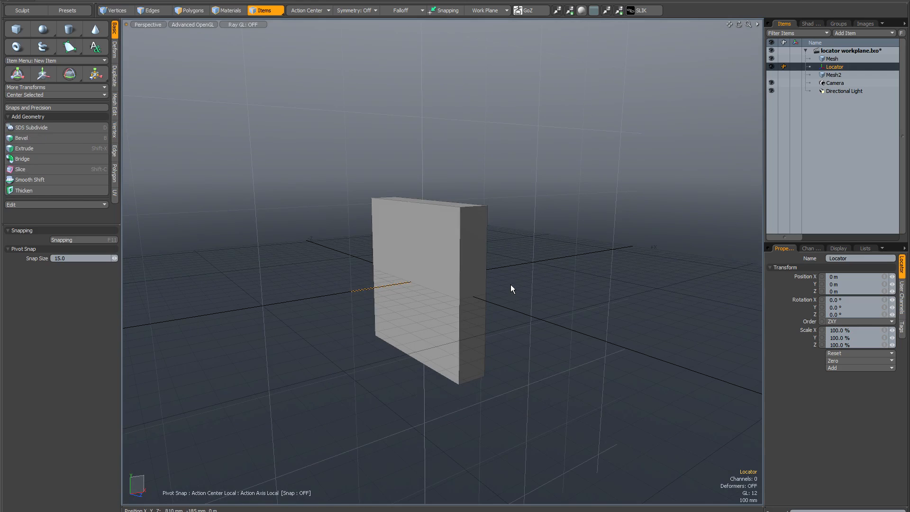
{"action": "left_click_drag", "start_coordinate": [434, 249], "coordinate": [367, 280], "text": "alt"}
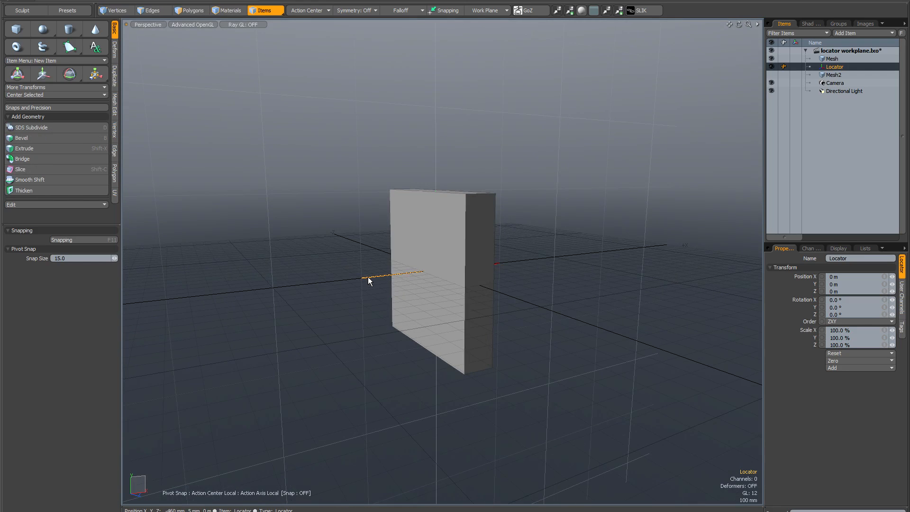
{"action": "key", "text": "e"}
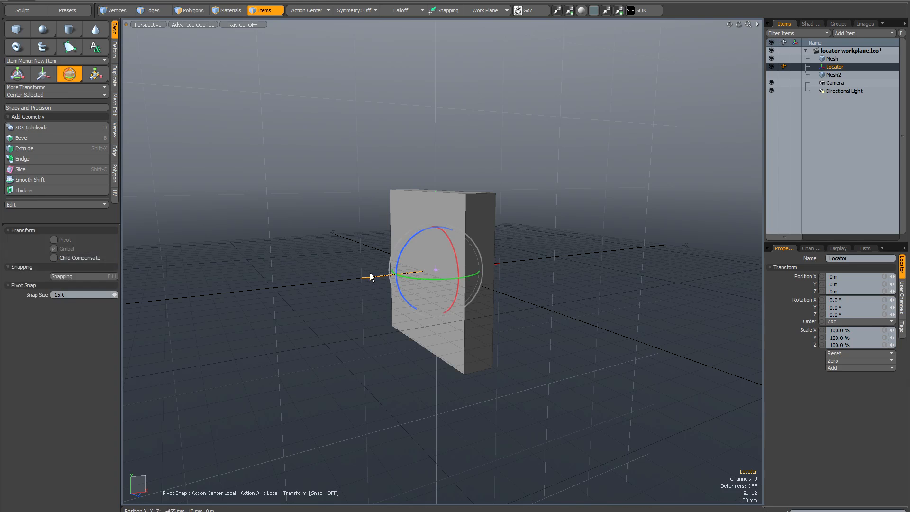
{"action": "key", "text": "ctrl"}
{"action": "left_click", "coordinate": [409, 242], "text": "ctrl"}
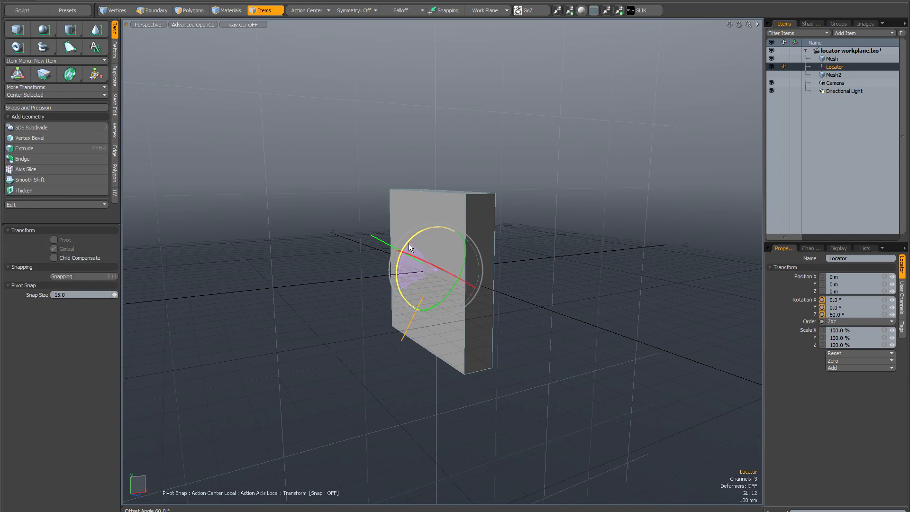
{"action": "key", "text": "space"}
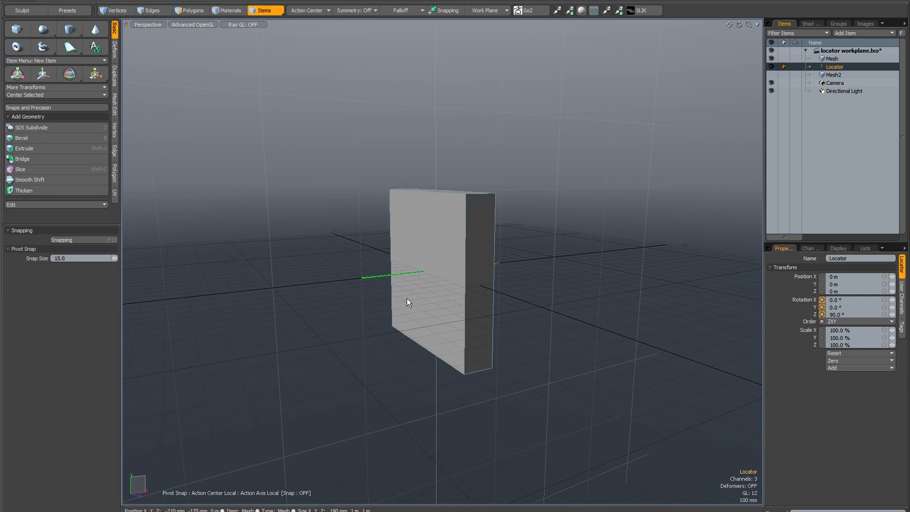
Make the locator the scene's reference item, switching the reference off and on again to compare the block's orientation
{"action": "mouse_move", "coordinate": [435, 287]}
{"action": "left_mouse_down", "text": "alt+shift"}
{"action": "mouse_move", "coordinate": [393, 285]}
{"action": "mouse_move", "coordinate": [420, 280]}
{"action": "left_mouse_up", "text": "alt+shift"}
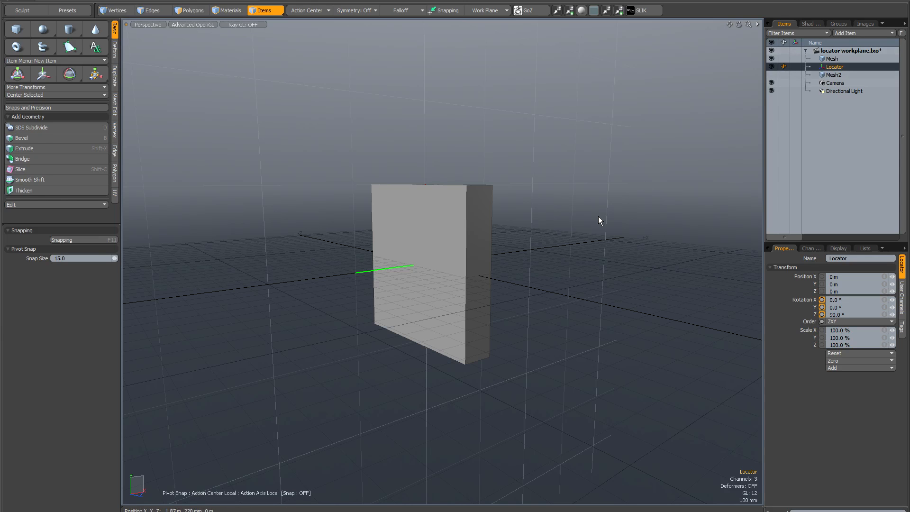
{"action": "mouse_move", "coordinate": [577, 230]}
{"action": "left_mouse_down", "text": "alt"}
{"action": "mouse_move", "coordinate": [575, 243]}
{"action": "mouse_move", "coordinate": [568, 232]}
{"action": "left_mouse_up", "text": "alt"}
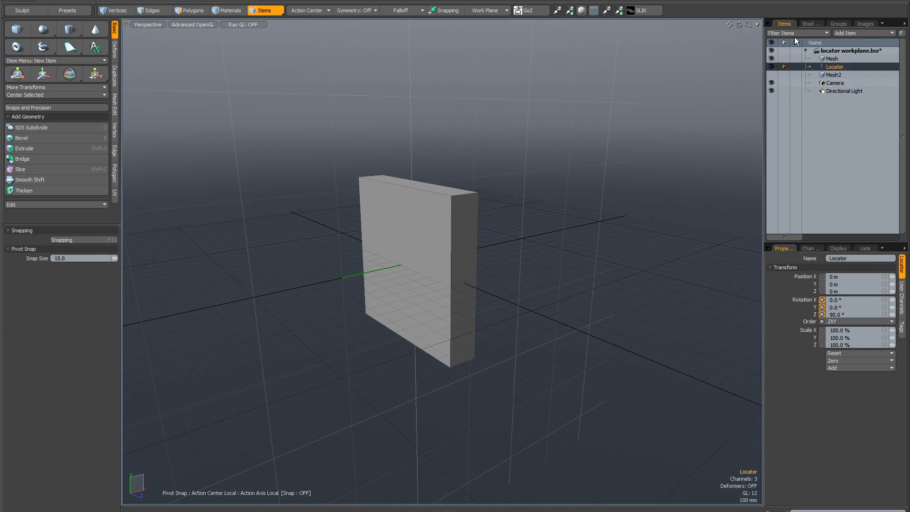
{"action": "left_click", "coordinate": [794, 66]}
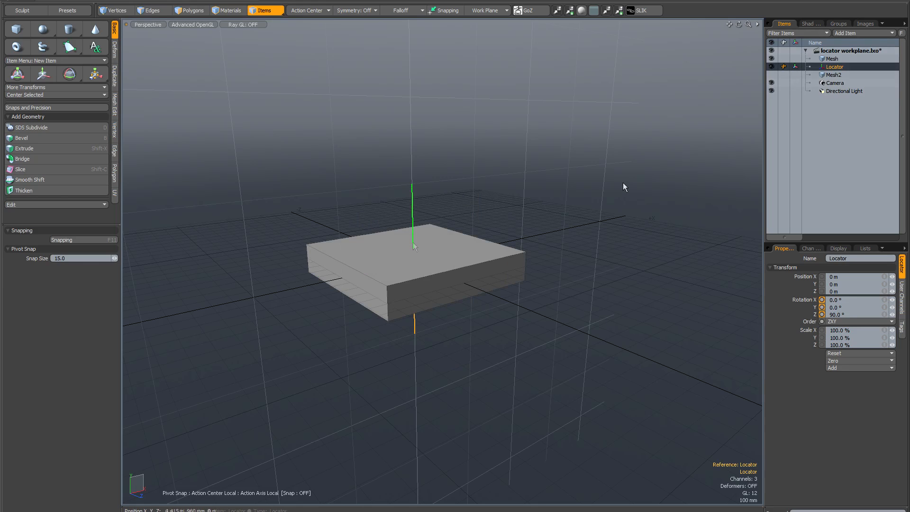
{"action": "left_click", "coordinate": [796, 67]}
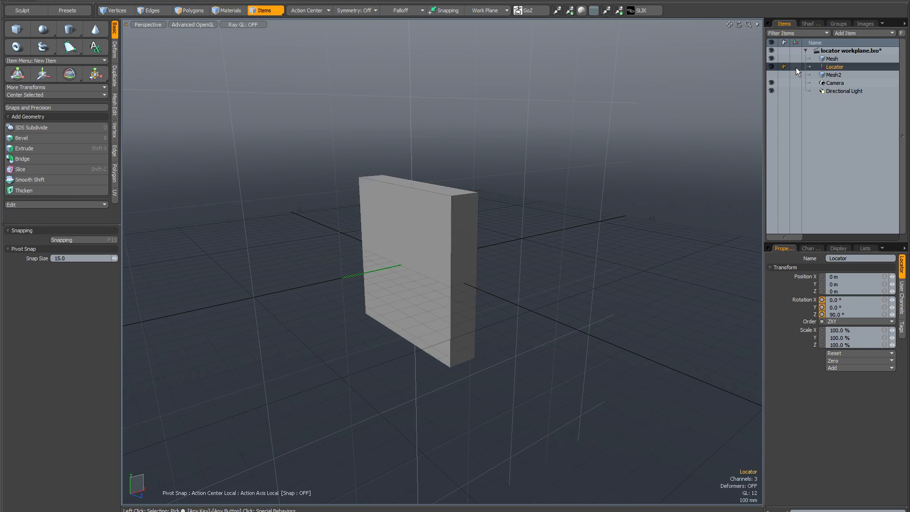
{"action": "left_click", "coordinate": [796, 67]}
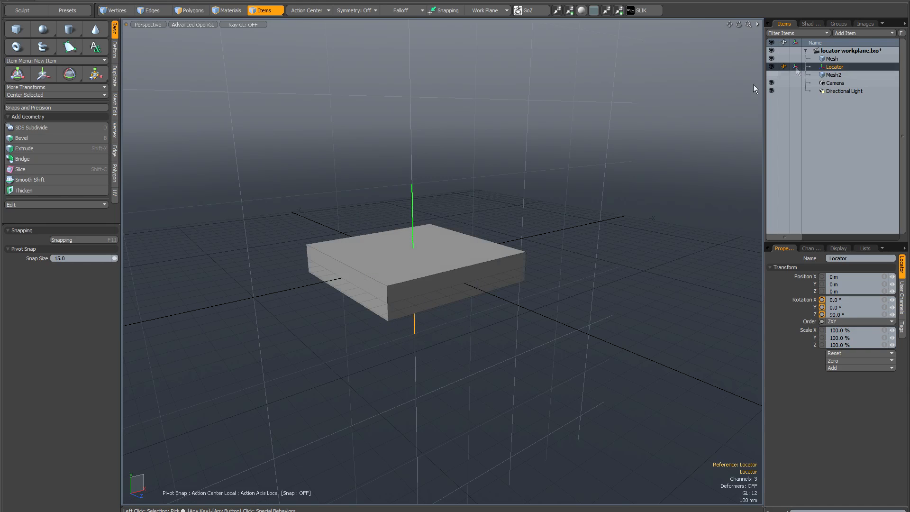
With the Mesh item active, build a box about 330 × 615 × 325 mm standing on the slab's upper face
{"action": "left_click", "coordinate": [840, 57]}
{"action": "left_click", "coordinate": [188, 11]}
{"action": "left_click_drag", "start_coordinate": [284, 137], "coordinate": [311, 186], "text": "alt"}
{"action": "left_click", "coordinate": [16, 28]}
{"action": "left_click_drag", "start_coordinate": [187, 79], "coordinate": [237, 148], "text": "alt"}
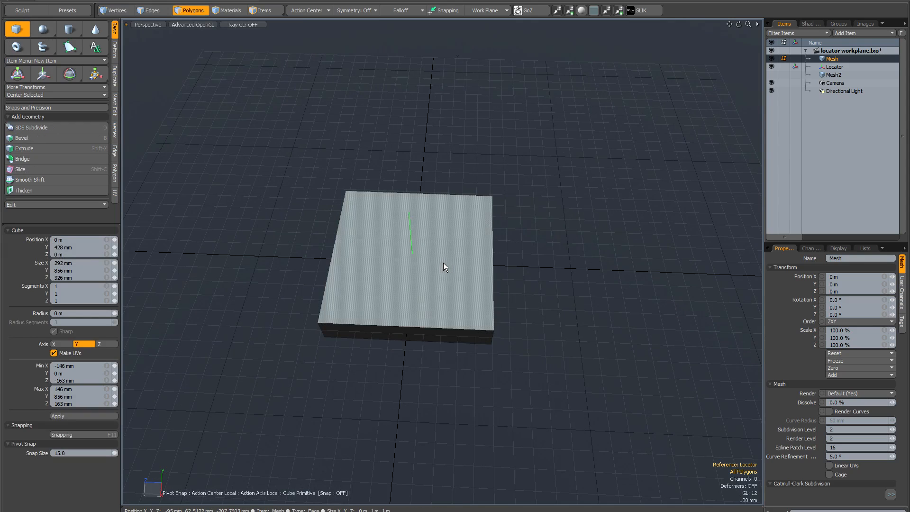
{"action": "left_click_drag", "start_coordinate": [389, 240], "coordinate": [389, 240]}
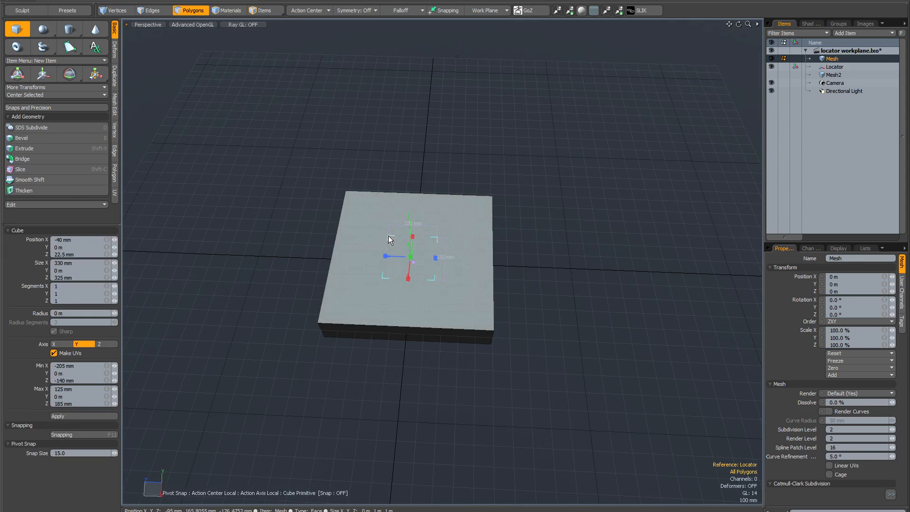
{"action": "left_click_drag", "start_coordinate": [422, 267], "coordinate": [462, 246], "text": "alt"}
{"action": "key", "text": "3"}
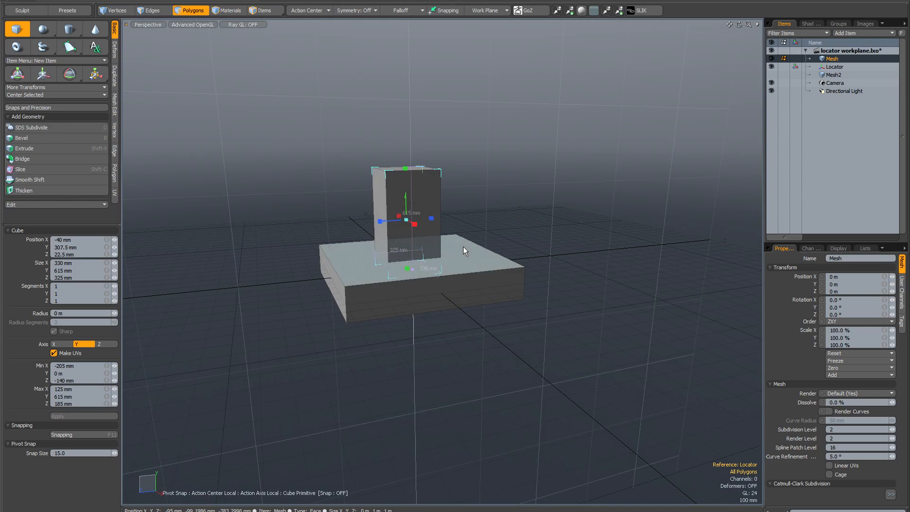
{"action": "key", "text": "space"}
Create a smaller box that projects horizontally from the side of the upright column
{"action": "left_click_drag", "start_coordinate": [405, 252], "coordinate": [499, 241], "text": "alt"}
{"action": "key", "text": "3"}
{"action": "left_click", "coordinate": [16, 29]}
{"action": "mouse_move", "coordinate": [395, 204]}
{"action": "left_mouse_down"}
{"action": "mouse_move", "coordinate": [417, 224]}
{"action": "mouse_move", "coordinate": [369, 233]}
{"action": "mouse_move", "coordinate": [404, 214]}
{"action": "mouse_move", "coordinate": [338, 237]}
{"action": "left_mouse_up"}
{"action": "key", "text": "space"}
{"action": "mouse_move", "coordinate": [470, 217]}
{"action": "left_mouse_down", "text": "alt"}
{"action": "mouse_move", "coordinate": [440, 216]}
{"action": "mouse_move", "coordinate": [476, 215]}
{"action": "left_mouse_up", "text": "alt"}
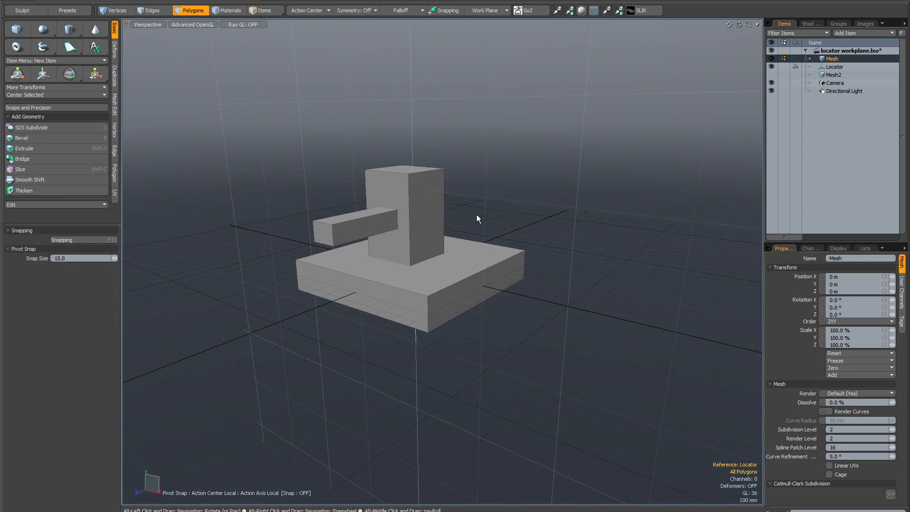
Turn off the locator's reference status to view the mesh in its original world orientation
{"action": "left_click", "coordinate": [795, 67]}
{"action": "left_click_drag", "start_coordinate": [545, 223], "coordinate": [510, 187], "text": "alt"}
{"action": "key", "text": "3"}
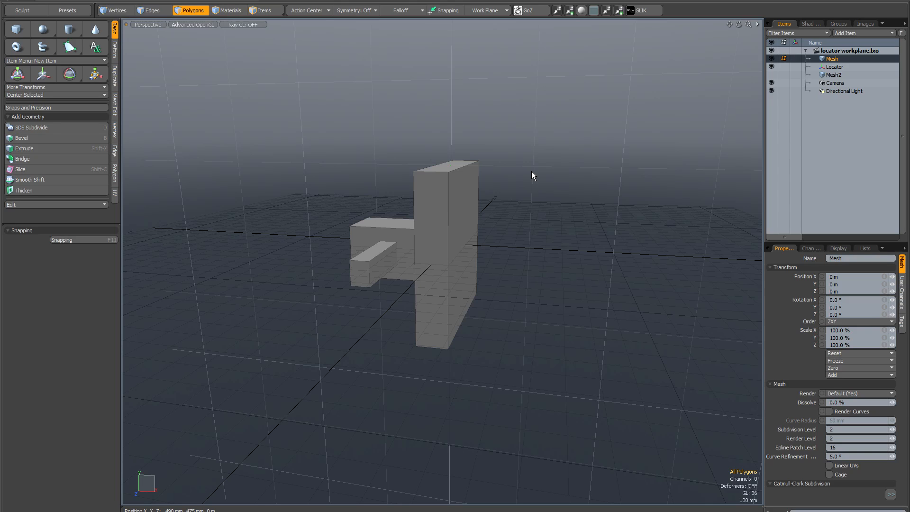
Align the work plane to the slab's large face opposite the added boxes and clear the polygon selection
{"action": "left_click_drag", "start_coordinate": [533, 181], "coordinate": [522, 178], "text": "alt"}
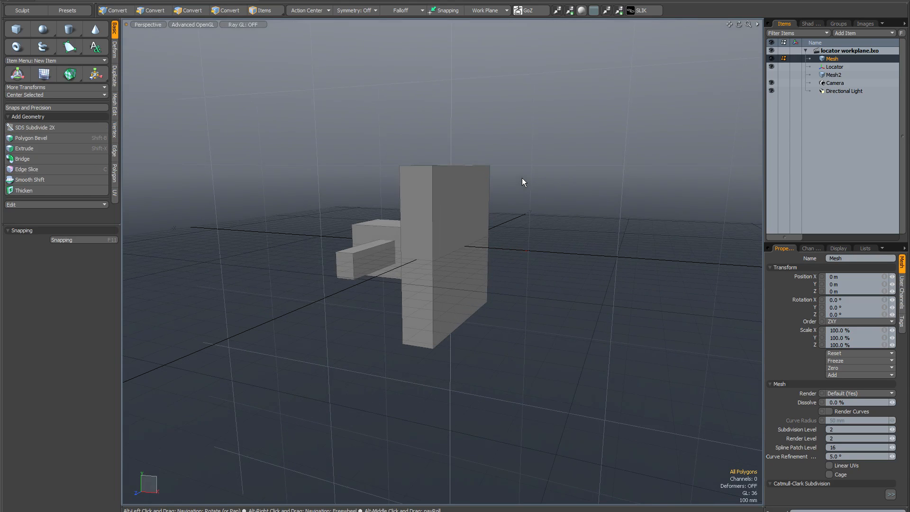
{"action": "left_click", "coordinate": [469, 208]}
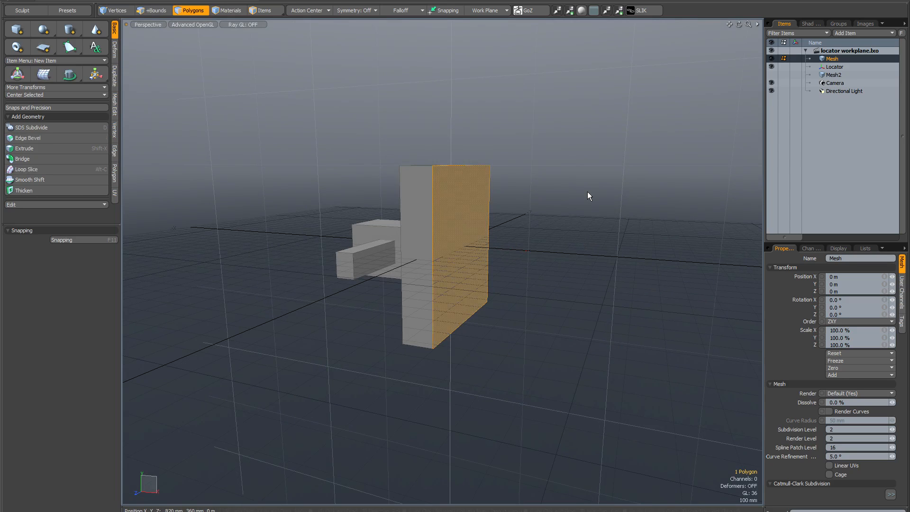
{"action": "key", "text": "shift+End"}
{"action": "left_click_drag", "start_coordinate": [587, 191], "coordinate": [592, 214], "text": "alt"}
{"action": "left_click", "coordinate": [547, 208]}
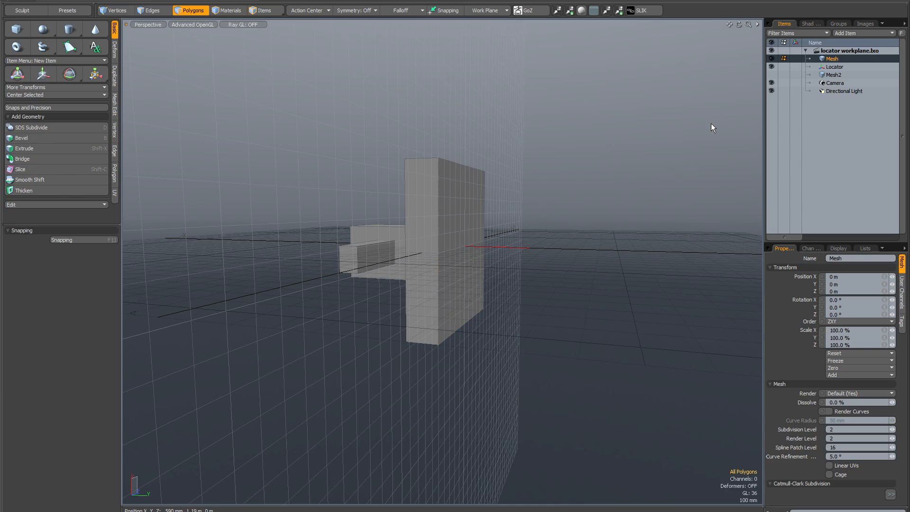
Select the Locator in item mode and switch to the Setup layout
{"action": "left_click", "coordinate": [264, 10]}
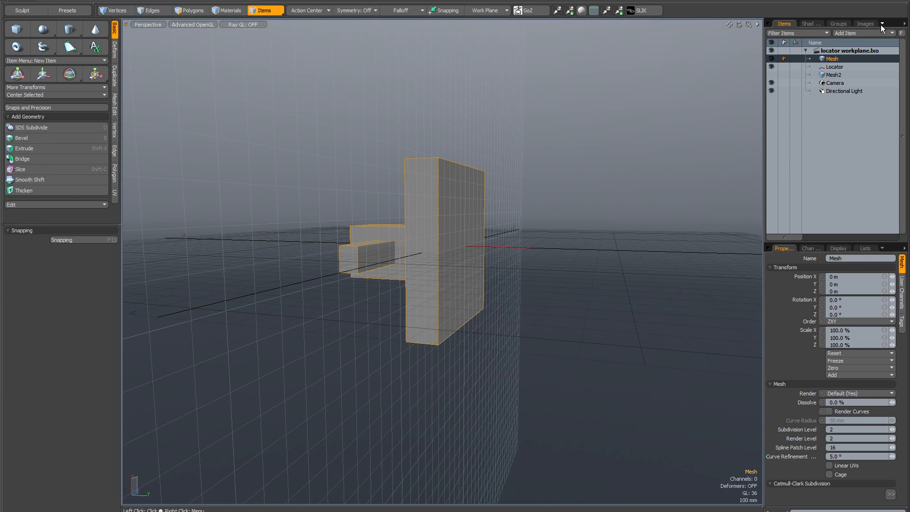
{"action": "left_click", "coordinate": [839, 67]}
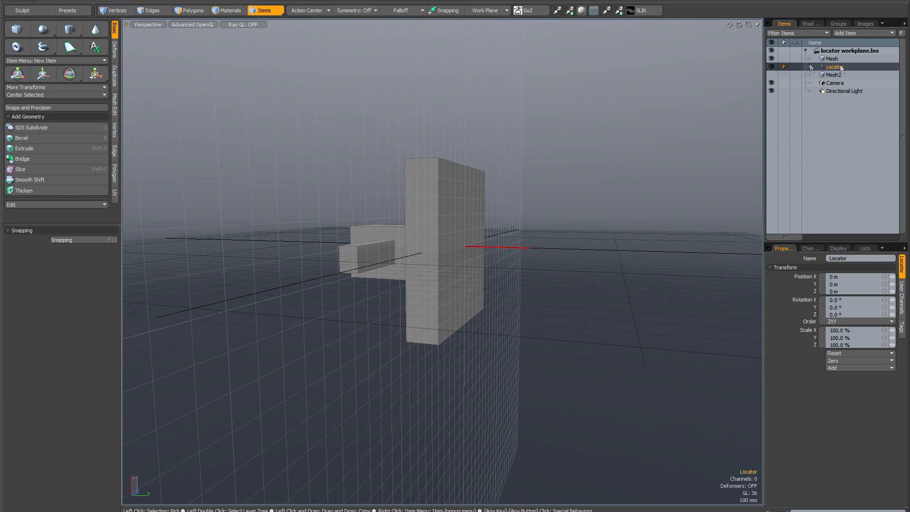
{"action": "left_click", "coordinate": [177, 1]}
{"action": "left_click_drag", "start_coordinate": [479, 157], "coordinate": [453, 201], "text": "alt"}
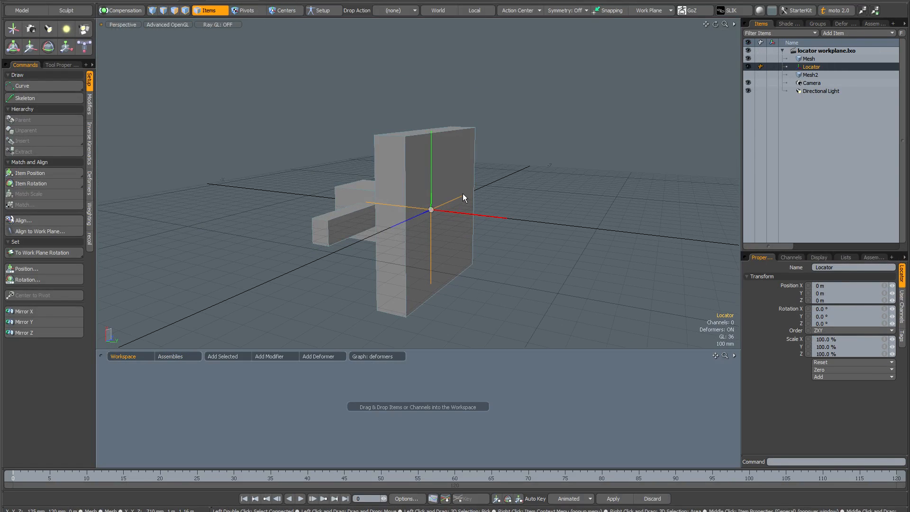
Enable Show Work Plane in the viewport's visibility options
{"action": "key", "text": "o"}
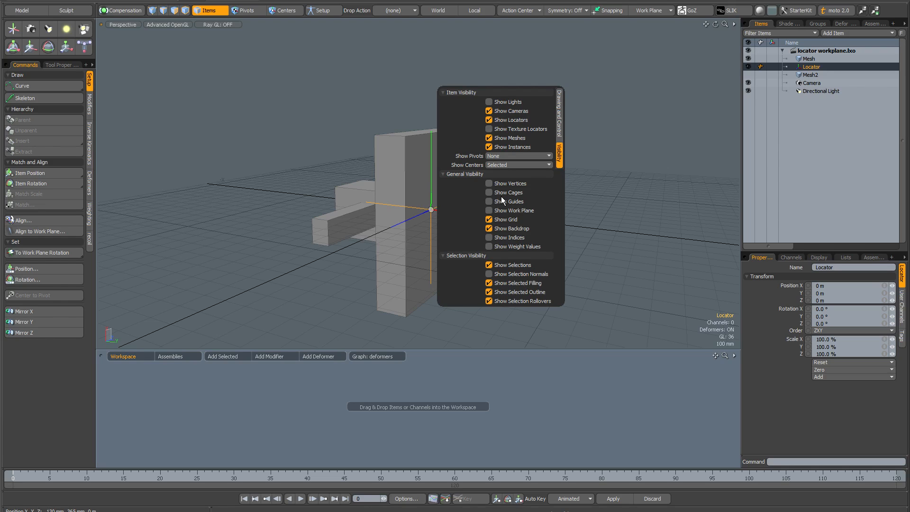
{"action": "left_click", "coordinate": [489, 211]}
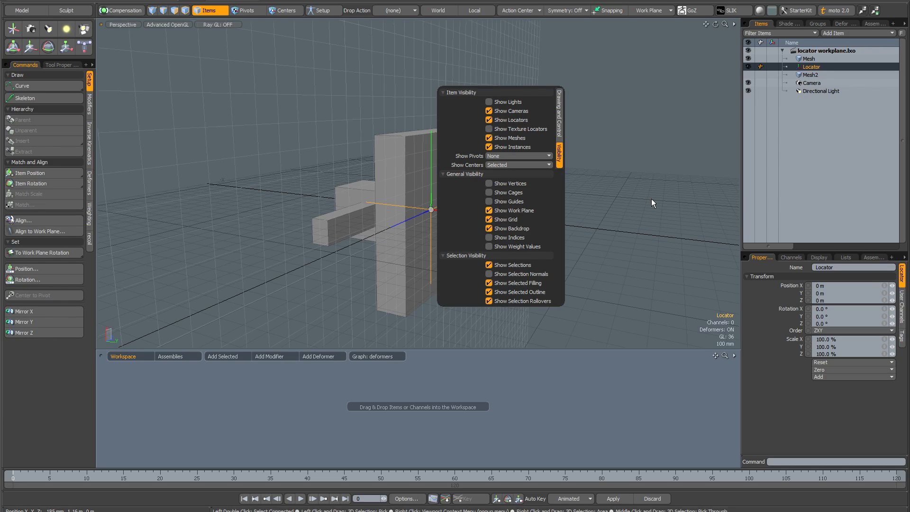
{"action": "left_click_drag", "start_coordinate": [624, 192], "coordinate": [553, 194], "text": "alt"}
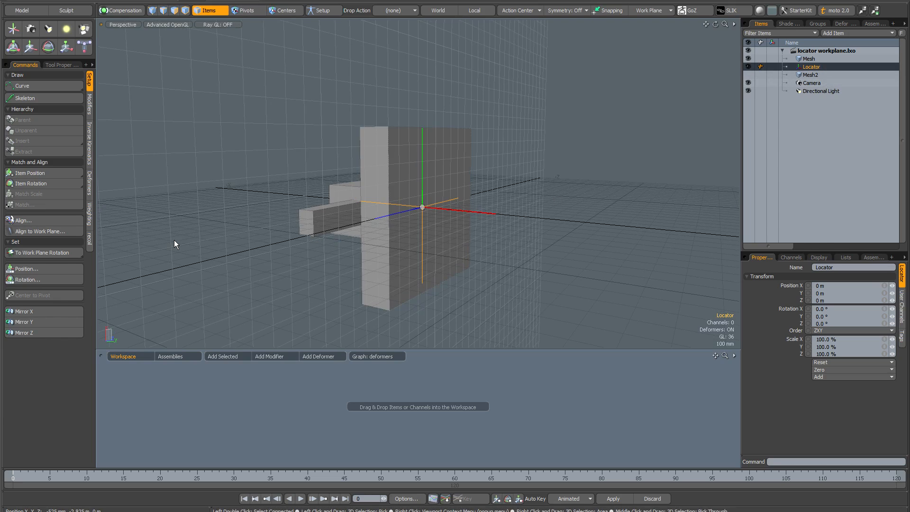
Match the Locator's position and rotation to the work plane
{"action": "left_click", "coordinate": [34, 254]}
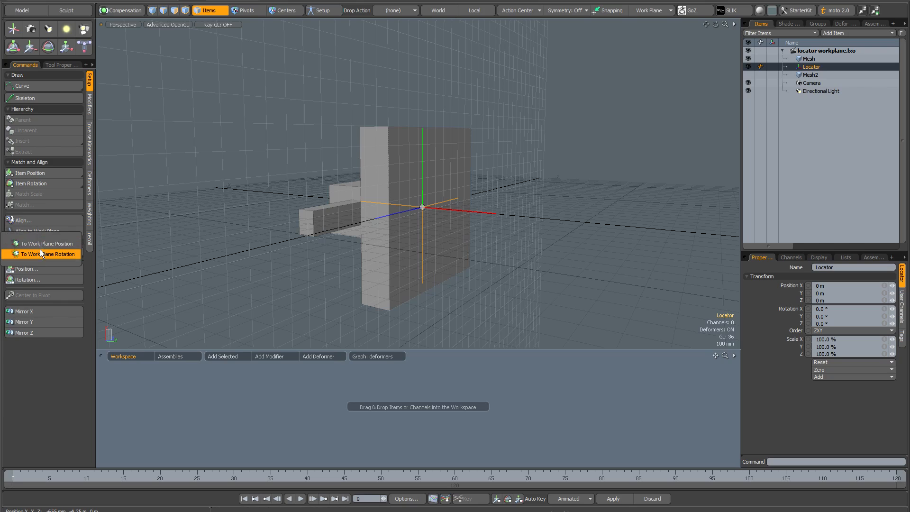
{"action": "left_click", "coordinate": [40, 242]}
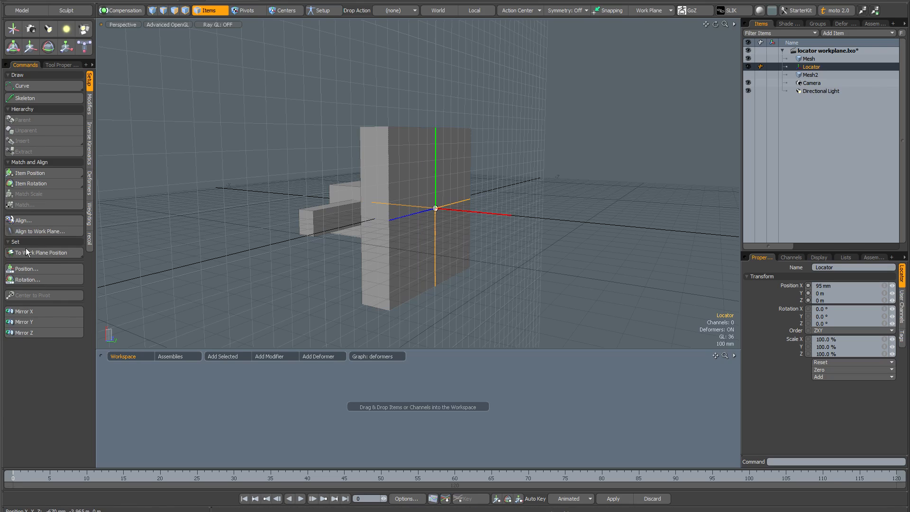
{"action": "left_click", "coordinate": [48, 254]}
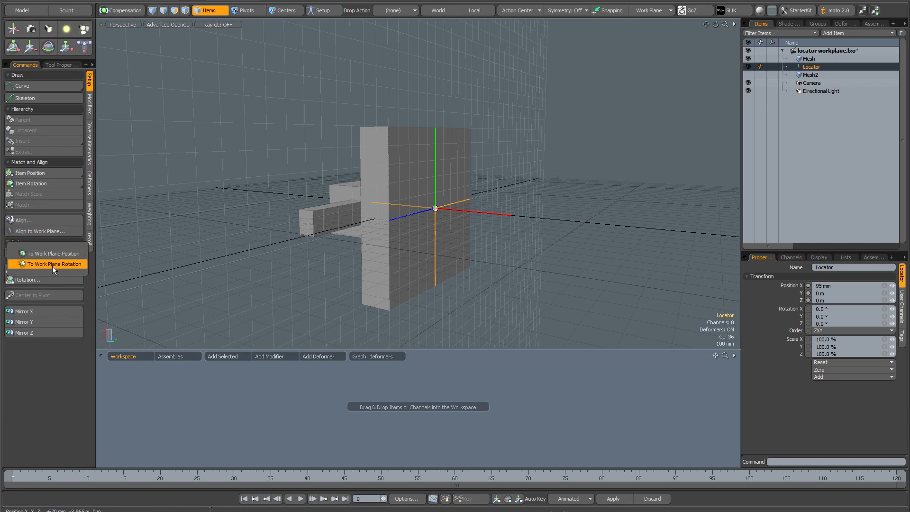
{"action": "left_click", "coordinate": [52, 264]}
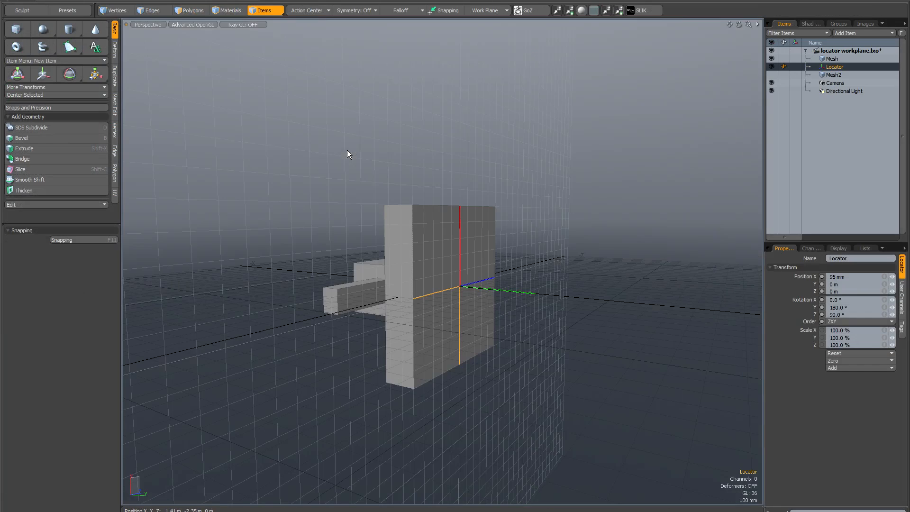
Reset the work plane to the world grid and set the Locator as the reference item
{"action": "left_click_drag", "start_coordinate": [347, 150], "coordinate": [490, 213], "text": "alt"}
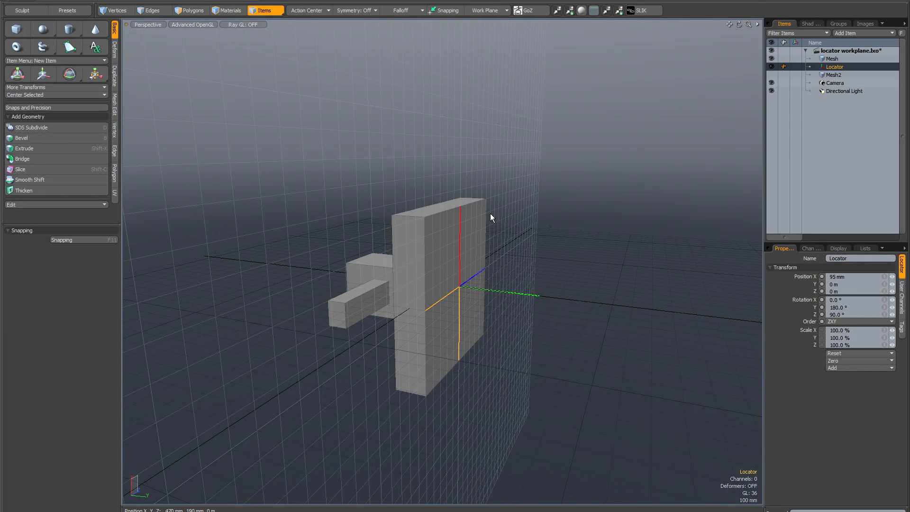
{"action": "key", "text": "End"}
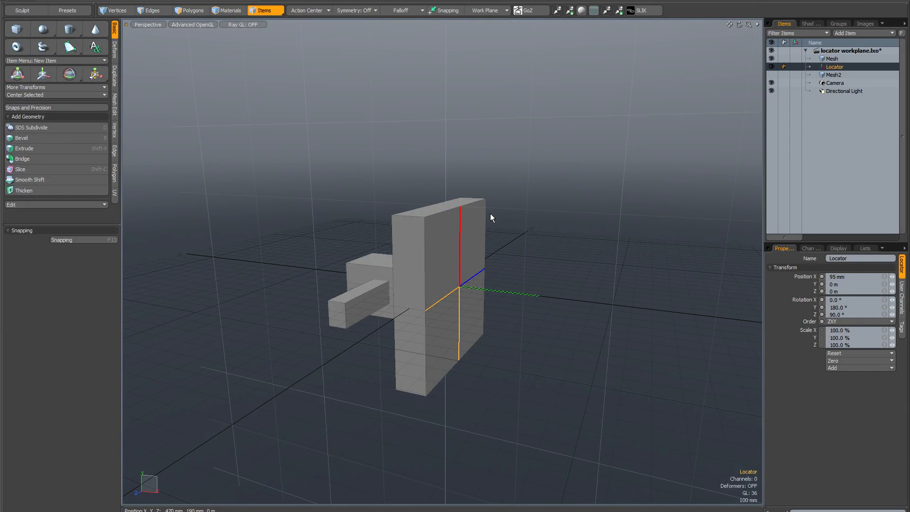
{"action": "left_click_drag", "start_coordinate": [515, 241], "coordinate": [527, 186], "text": "alt"}
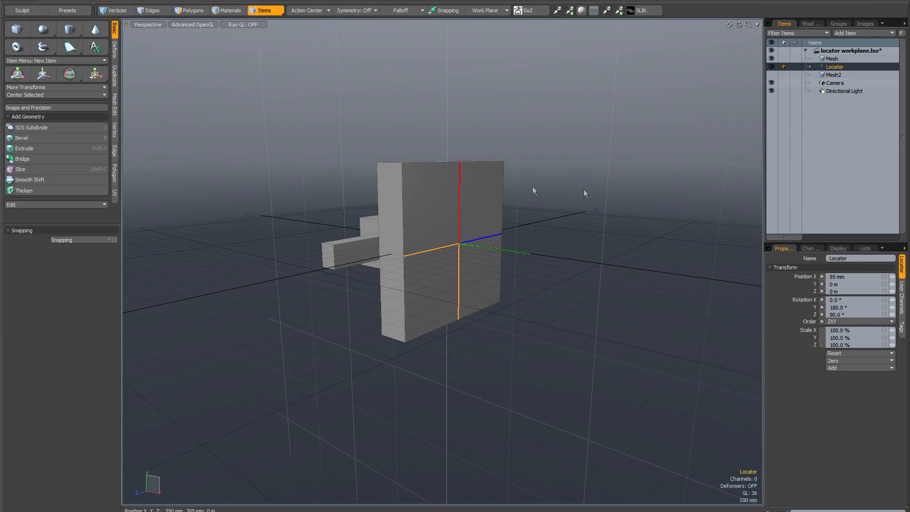
{"action": "left_click", "coordinate": [795, 67]}
{"action": "left_click_drag", "start_coordinate": [616, 161], "coordinate": [511, 201], "text": "alt"}
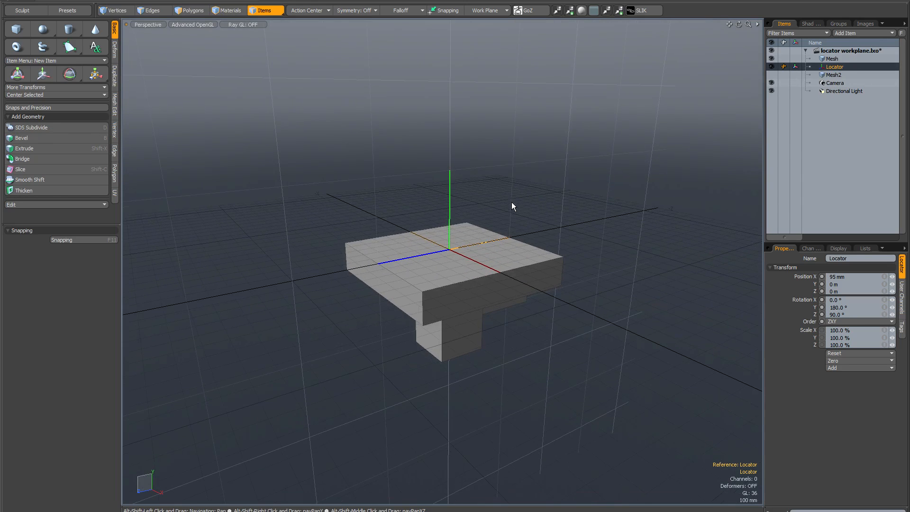
{"action": "scroll", "coordinate": [476, 223], "scroll_direction": "up", "scroll_amount": 2}
Select the Mesh item and switch to polygon mode
{"action": "left_click", "coordinate": [835, 58]}
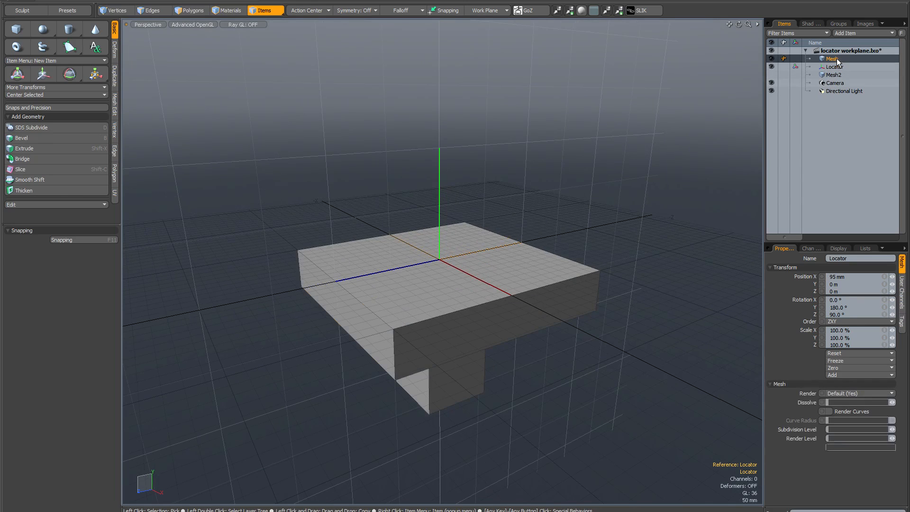
{"action": "left_click", "coordinate": [189, 10]}
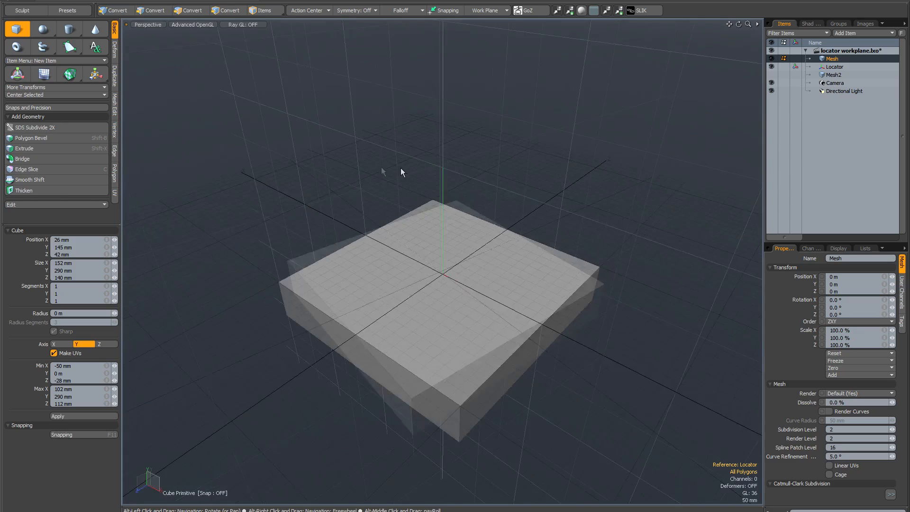
{"action": "key", "text": "3"}
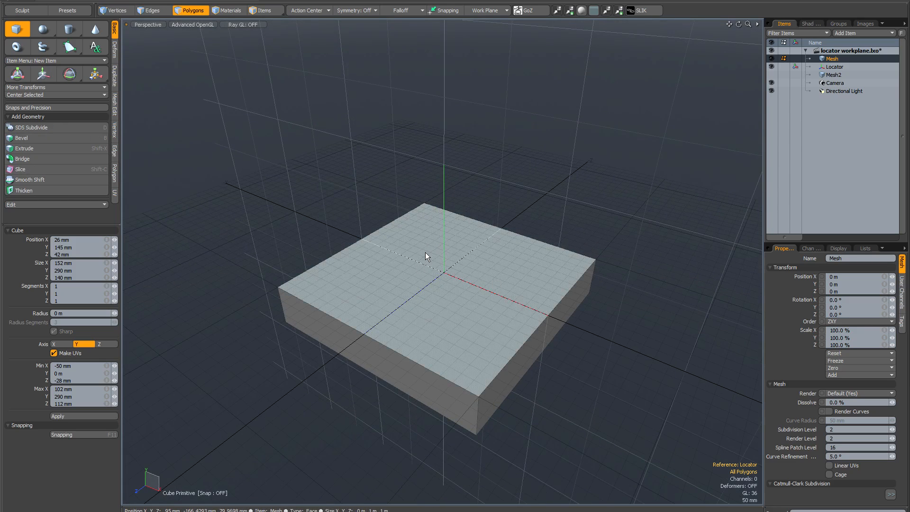
{"action": "left_click_drag", "start_coordinate": [439, 279], "coordinate": [476, 297], "text": "alt"}
{"action": "left_click_drag", "start_coordinate": [424, 262], "coordinate": [468, 303]}
{"action": "key", "text": "ctrl+z"}
{"action": "left_click_drag", "start_coordinate": [424, 258], "coordinate": [448, 266], "text": "alt"}
Draw a flat cube base about 324 by 294 mm on the slab's upper face and centre it at position 0
{"action": "left_click", "coordinate": [16, 29]}
{"action": "mouse_move", "coordinate": [423, 251]}
{"action": "left_mouse_down"}
{"action": "mouse_move", "coordinate": [485, 320]}
{"action": "mouse_move", "coordinate": [416, 264]}
{"action": "mouse_move", "coordinate": [411, 247]}
{"action": "left_mouse_up"}
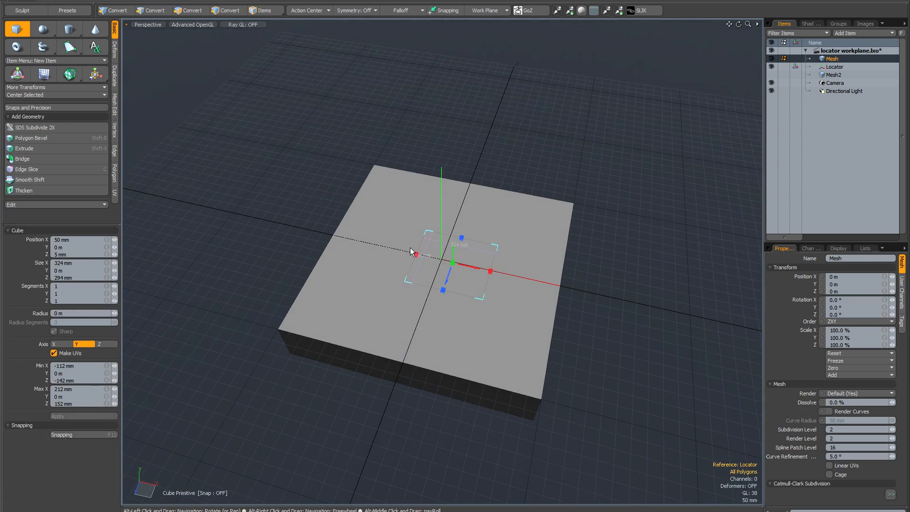
{"action": "left_click", "coordinate": [107, 241]}
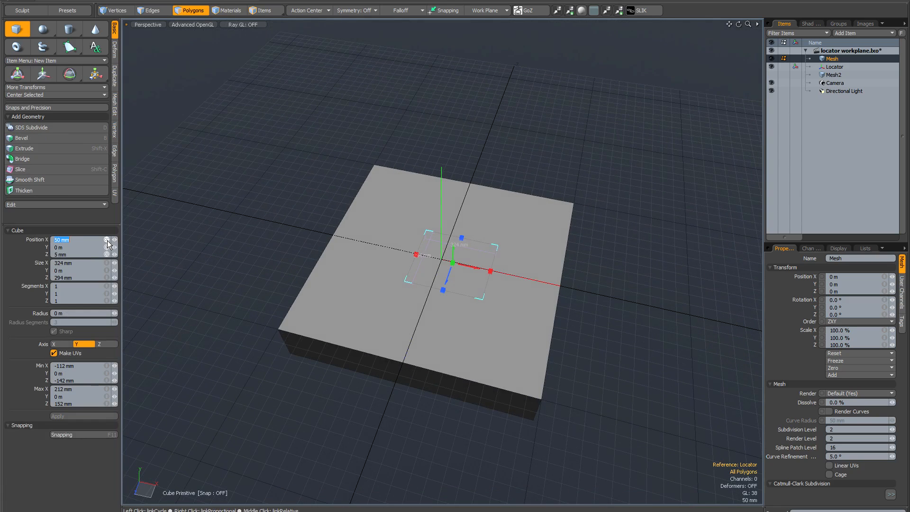
{"action": "type", "text": "0"}
{"action": "key", "text": "Return"}
Pull the flat base up into a box about 584 mm tall and finish the cube
{"action": "left_click_drag", "start_coordinate": [430, 303], "coordinate": [406, 283], "text": "alt"}
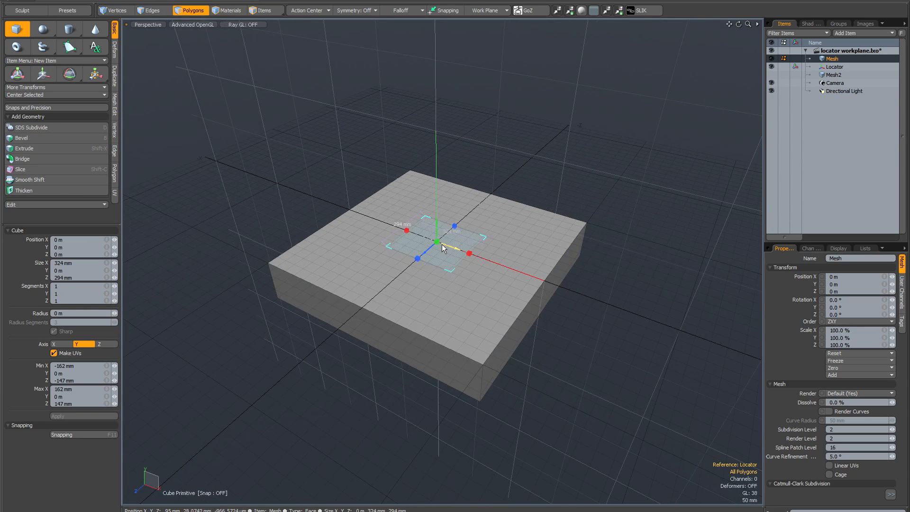
{"action": "left_click_drag", "start_coordinate": [436, 239], "coordinate": [436, 109]}
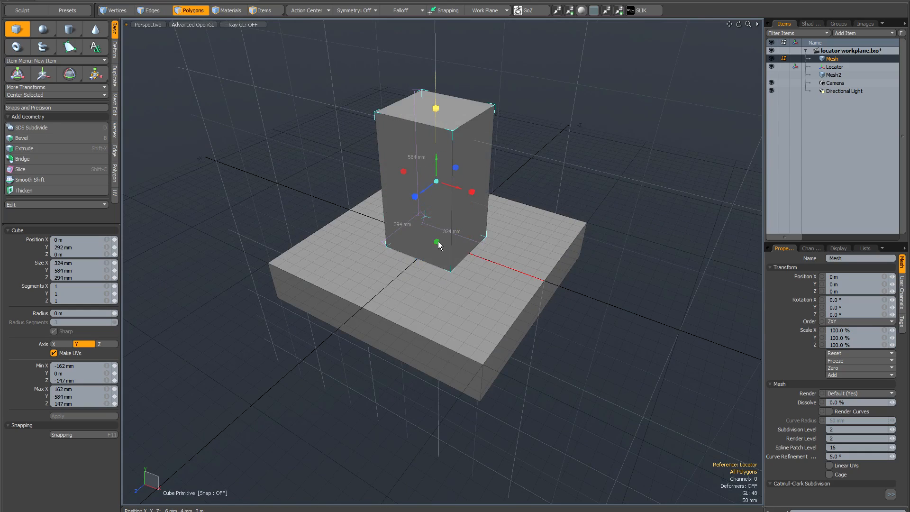
{"action": "key", "text": "space"}
{"action": "mouse_move", "coordinate": [445, 155]}
{"action": "left_mouse_down", "text": "alt"}
{"action": "mouse_move", "coordinate": [511, 136]}
{"action": "mouse_move", "coordinate": [448, 136]}
{"action": "mouse_move", "coordinate": [471, 214]}
{"action": "mouse_move", "coordinate": [474, 165]}
{"action": "mouse_move", "coordinate": [457, 160]}
{"action": "mouse_move", "coordinate": [459, 151]}
{"action": "mouse_move", "coordinate": [416, 148]}
{"action": "mouse_move", "coordinate": [431, 147]}
{"action": "mouse_move", "coordinate": [418, 146]}
{"action": "mouse_move", "coordinate": [446, 175]}
{"action": "mouse_move", "coordinate": [408, 141]}
{"action": "mouse_move", "coordinate": [434, 163]}
{"action": "left_mouse_up", "text": "alt"}
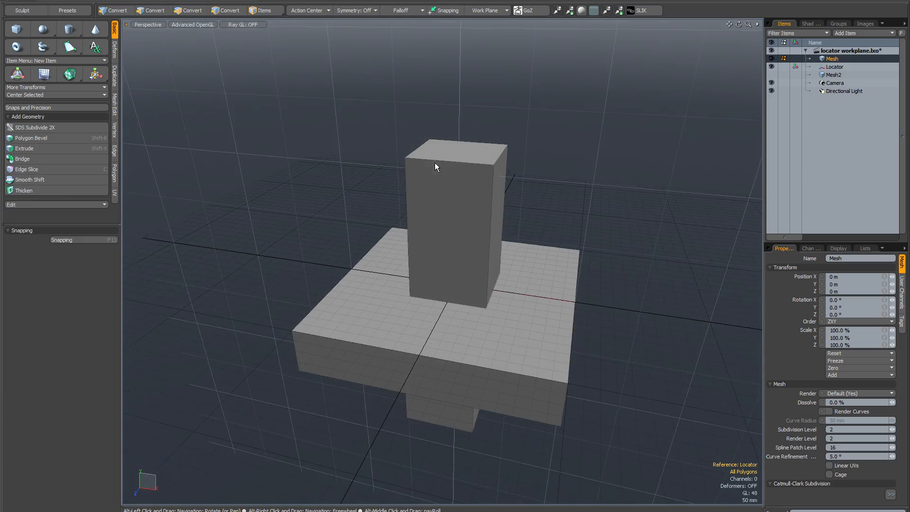
{"action": "mouse_move", "coordinate": [479, 181]}
{"action": "left_mouse_down", "text": "alt"}
{"action": "mouse_move", "coordinate": [429, 161]}
{"action": "mouse_move", "coordinate": [460, 170]}
{"action": "mouse_move", "coordinate": [445, 163]}
{"action": "left_mouse_up", "text": "alt"}
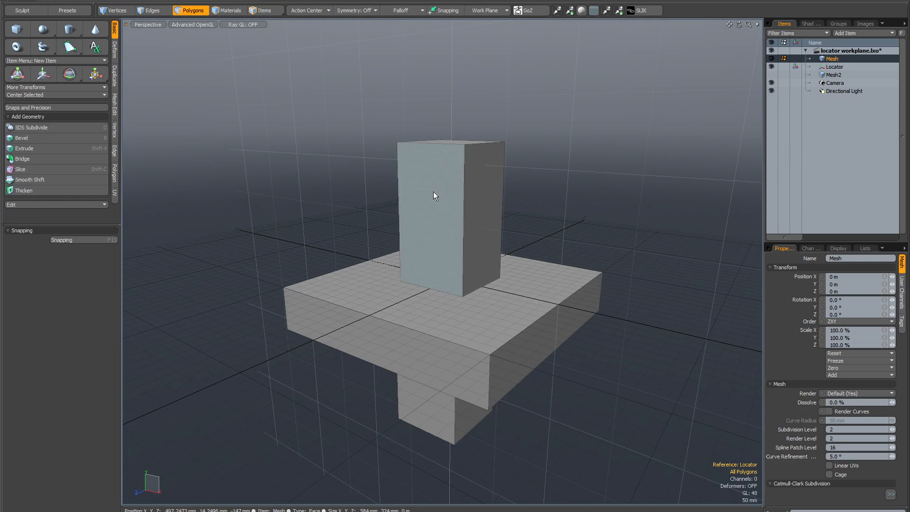
Align the work plane to the tall box's side face and draw a cube about 126 by 126 by 264 mm projecting from it
{"action": "key", "text": "Home"}
{"action": "left_click_drag", "start_coordinate": [435, 199], "coordinate": [457, 199], "text": "alt"}
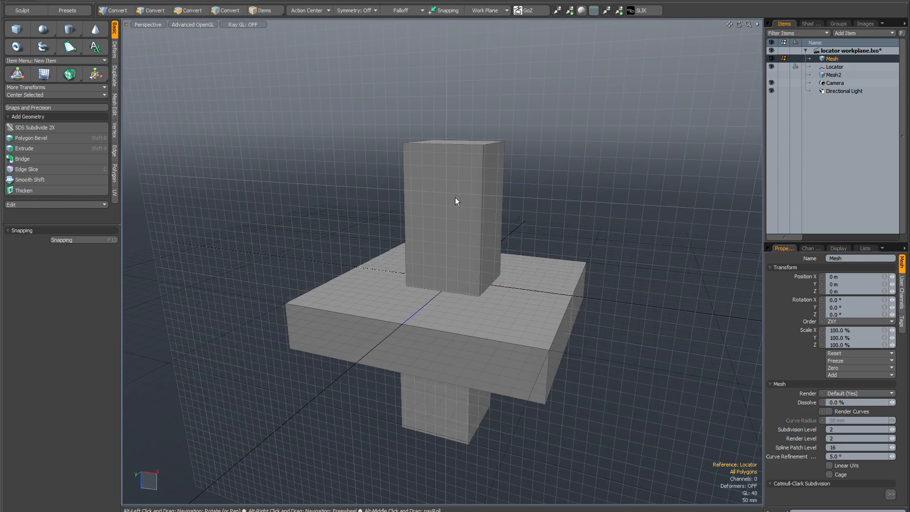
{"action": "left_click", "coordinate": [17, 28]}
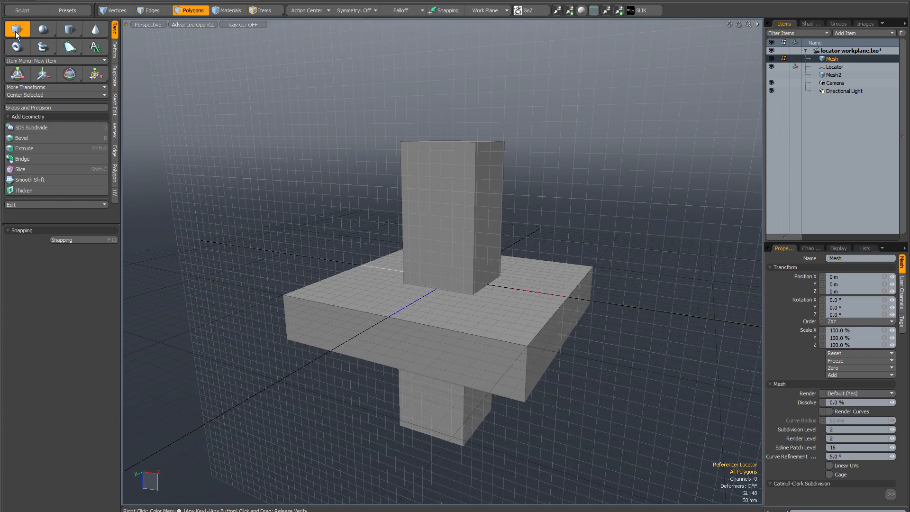
{"action": "left_click_drag", "start_coordinate": [422, 191], "coordinate": [374, 205]}
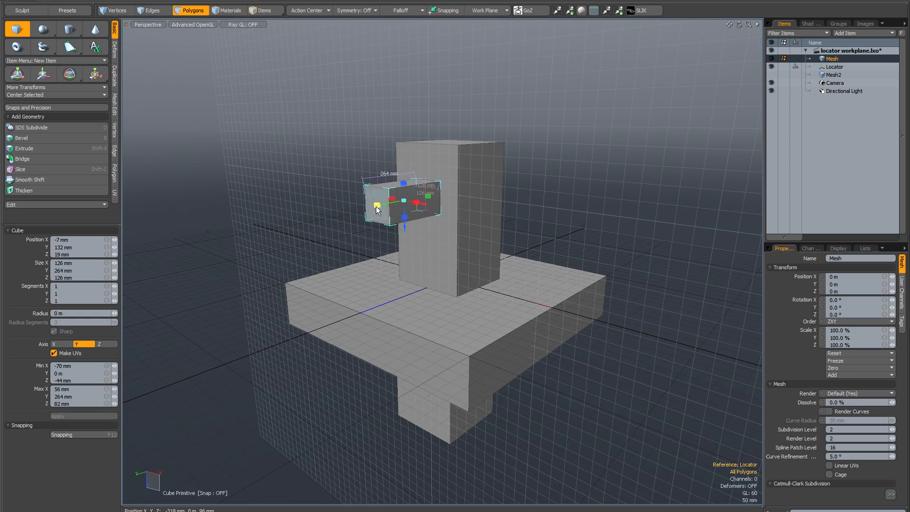
{"action": "key", "text": "space"}
{"action": "mouse_move", "coordinate": [455, 187]}
{"action": "left_mouse_down", "text": "alt"}
{"action": "mouse_move", "coordinate": [447, 188]}
{"action": "mouse_move", "coordinate": [455, 186]}
{"action": "left_mouse_up", "text": "alt"}
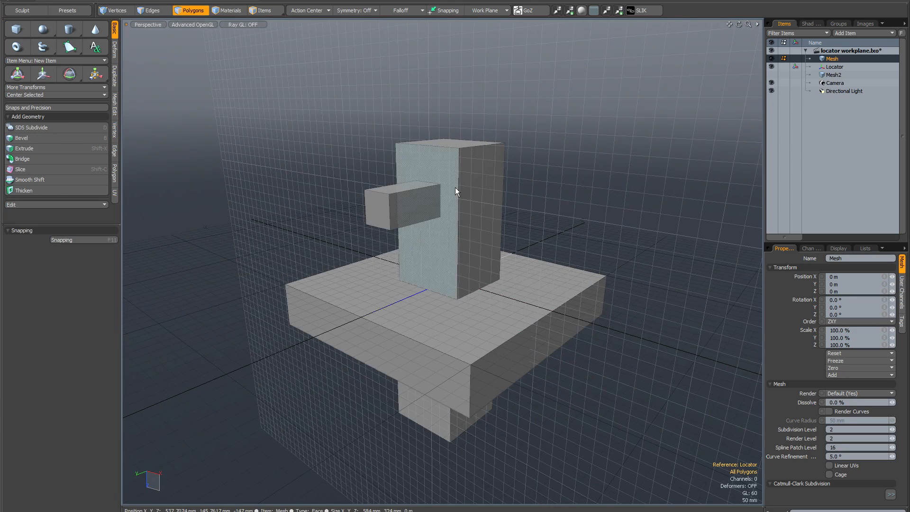
Reset the work plane and turn off the Locator's reference status to return the mesh to its original orientation
{"action": "left_click_drag", "start_coordinate": [455, 188], "coordinate": [521, 213], "text": "alt"}
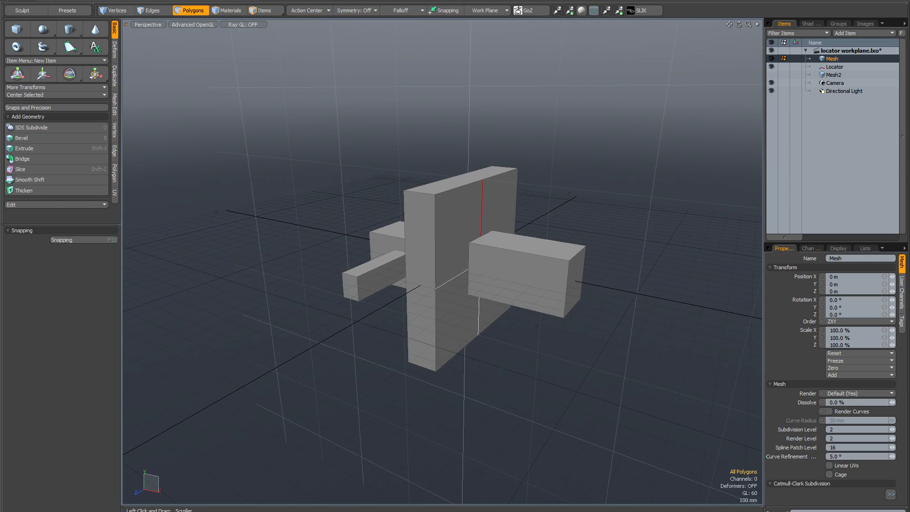
{"action": "left_click_drag", "start_coordinate": [571, 161], "coordinate": [547, 161], "text": "alt"}
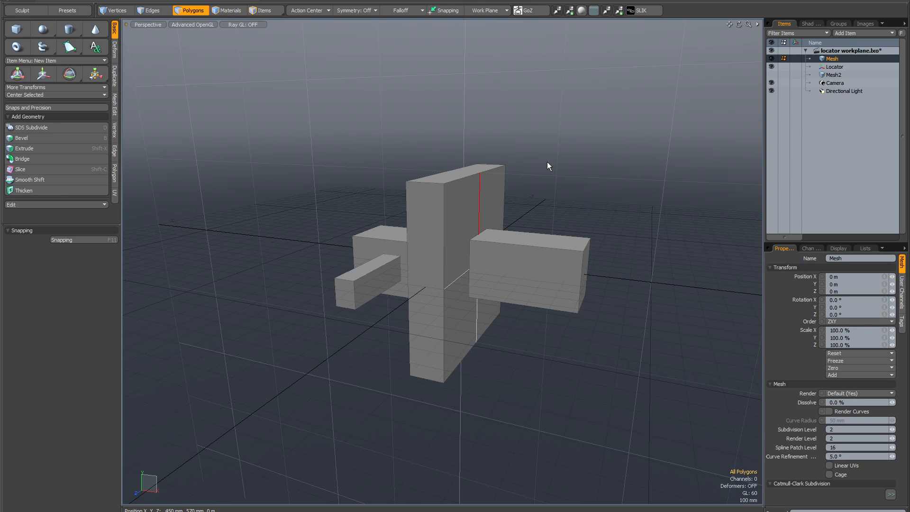
{"action": "left_click_drag", "start_coordinate": [547, 161], "coordinate": [549, 169], "text": "alt"}
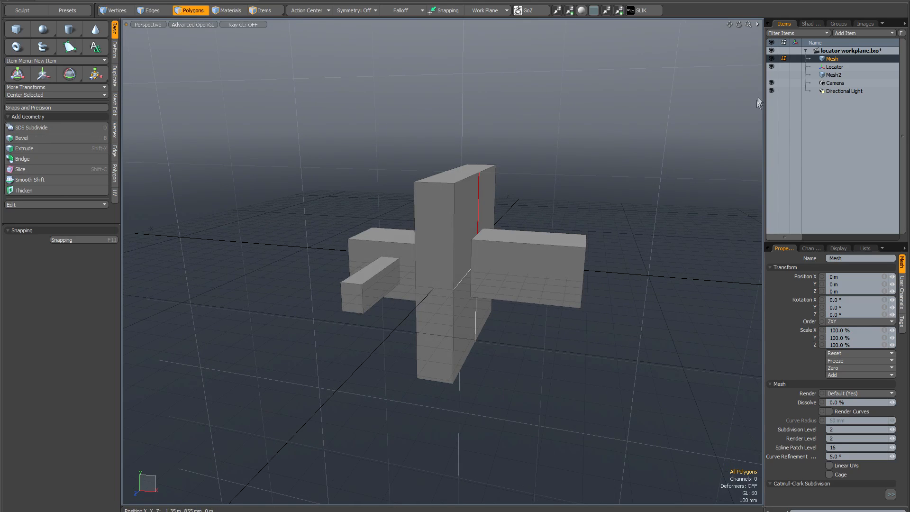
Make Mesh2 visible and select it for editing
{"action": "left_click", "coordinate": [770, 75]}
{"action": "left_click_drag", "start_coordinate": [535, 98], "coordinate": [554, 145], "text": "alt+shift"}
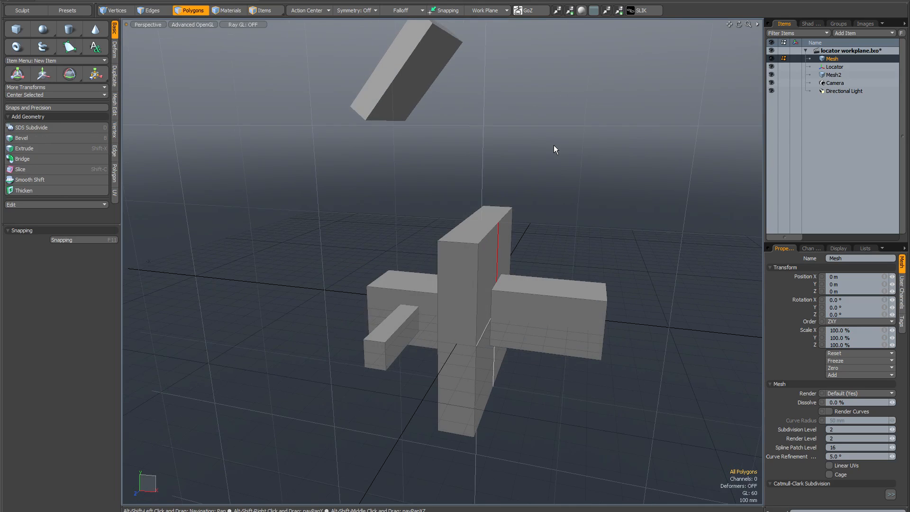
{"action": "left_click", "coordinate": [841, 75]}
{"action": "left_click_drag", "start_coordinate": [479, 109], "coordinate": [478, 146], "text": "alt"}
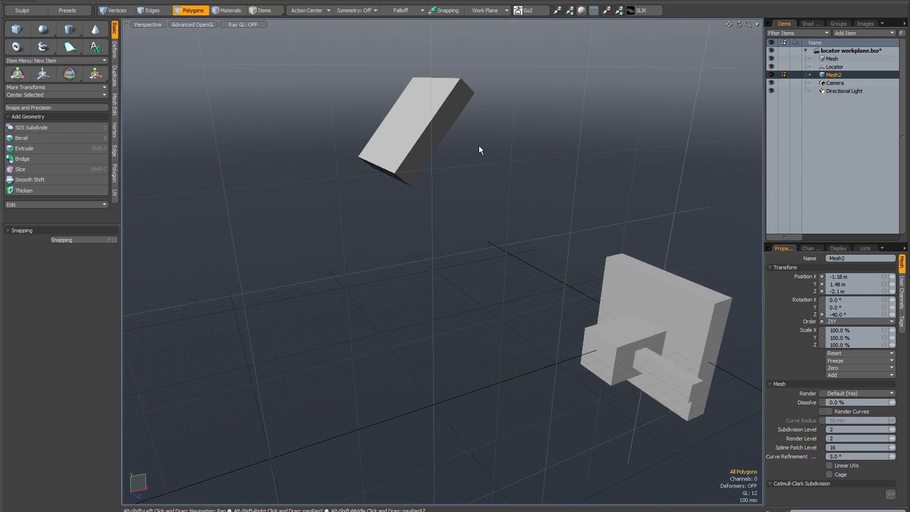
Select the large face of the tilted Mesh2 slab and align the work plane to it
{"action": "left_click", "coordinate": [410, 110]}
{"action": "left_click_drag", "start_coordinate": [435, 136], "coordinate": [489, 148], "text": "alt"}
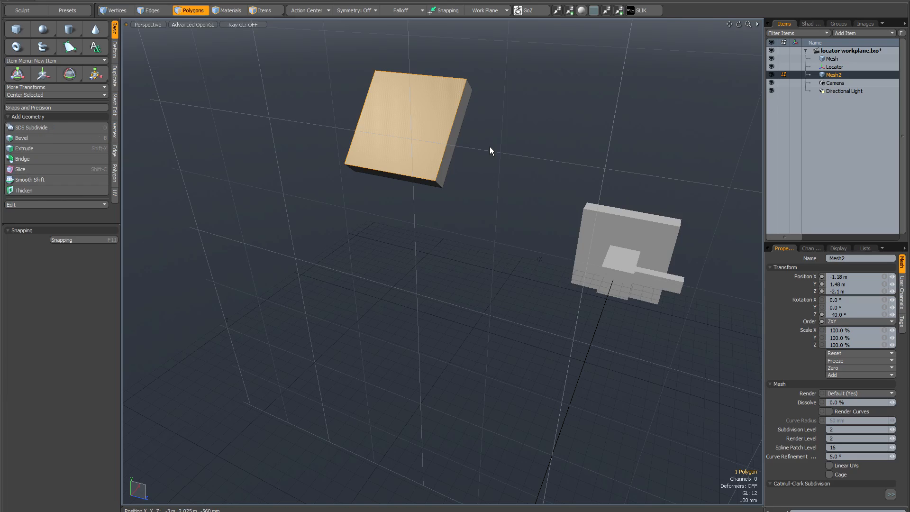
{"action": "left_click_drag", "start_coordinate": [490, 146], "coordinate": [458, 130], "text": "alt"}
Add a second locator item and switch to the Setup layout
{"action": "left_click", "coordinate": [857, 31]}
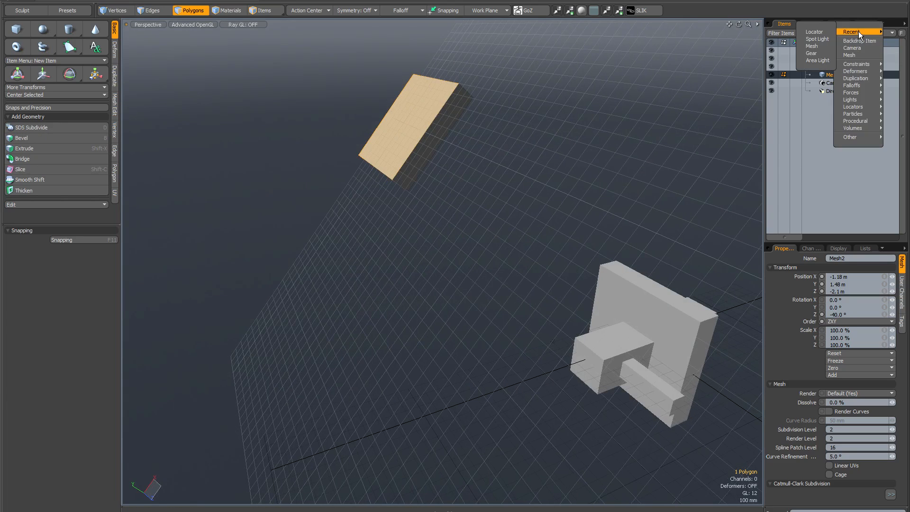
{"action": "left_click", "coordinate": [820, 32]}
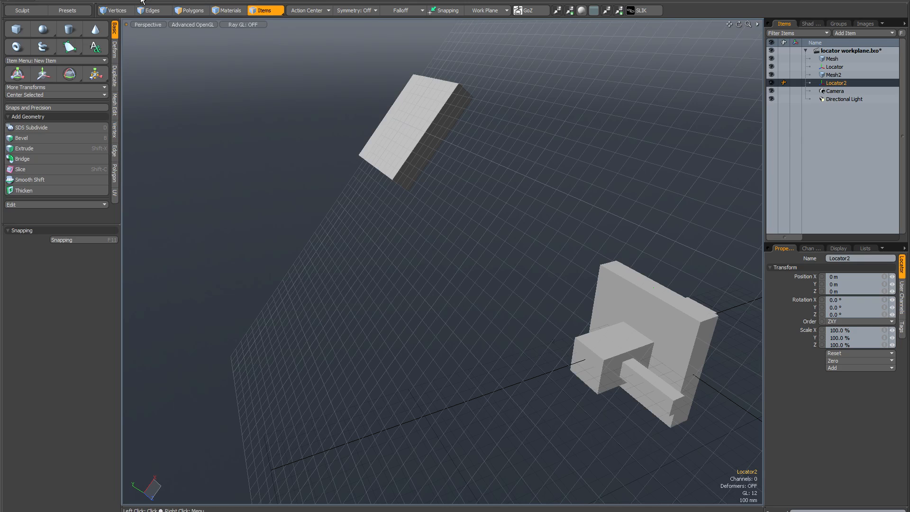
{"action": "left_click", "coordinate": [190, 2]}
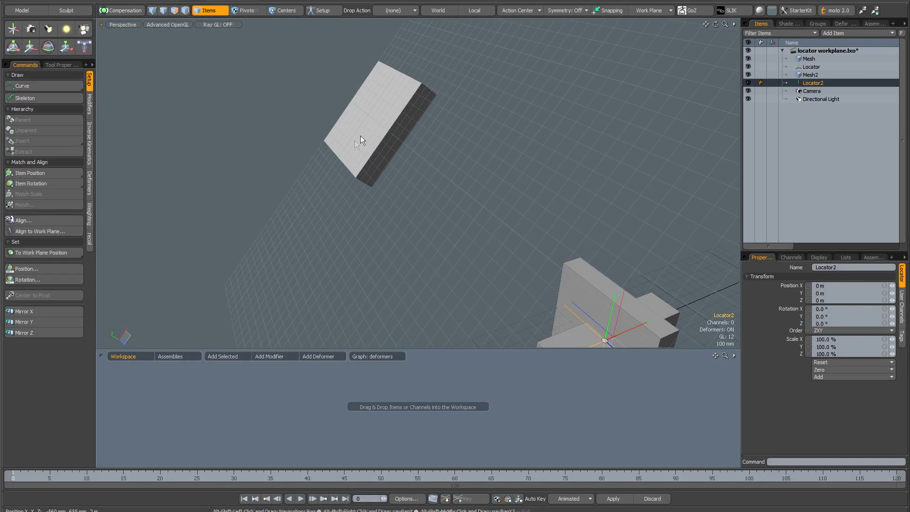
Match the second locator's position and rotation to the work plane on the tilted slab
{"action": "left_click_drag", "start_coordinate": [361, 136], "coordinate": [361, 124], "text": "alt"}
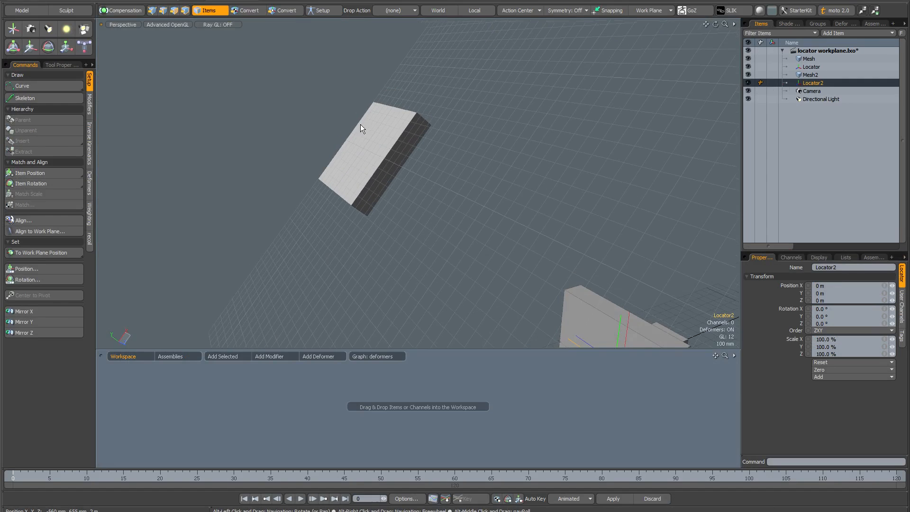
{"action": "left_click", "coordinate": [55, 252]}
{"action": "left_click_drag", "start_coordinate": [53, 252], "coordinate": [53, 265]}
In the Model layout, reset the work plane and set Locator2 as the reference item
{"action": "left_click", "coordinate": [23, 2]}
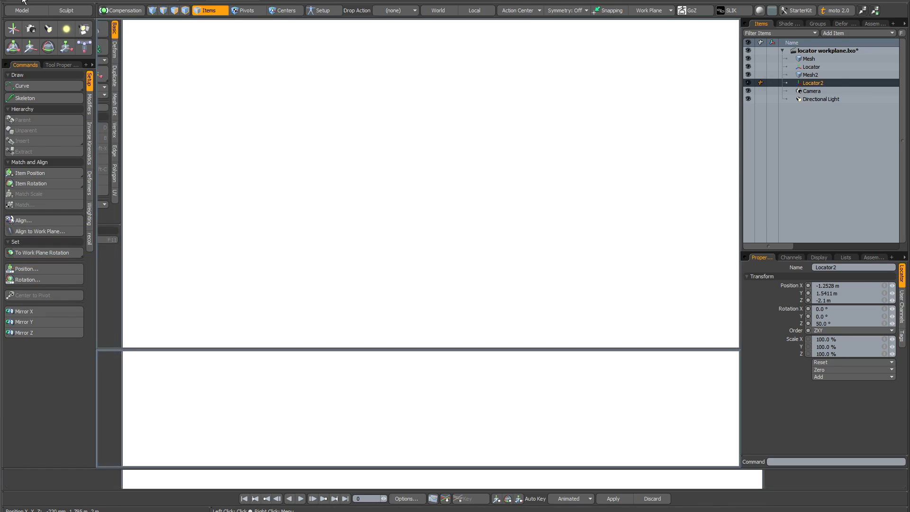
{"action": "left_click_drag", "start_coordinate": [405, 140], "coordinate": [370, 110], "text": "alt+shift"}
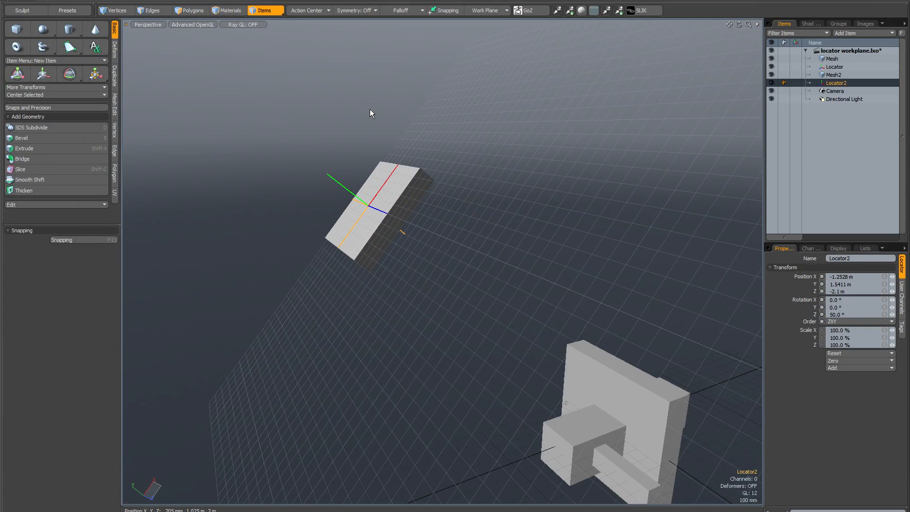
{"action": "key", "text": "End"}
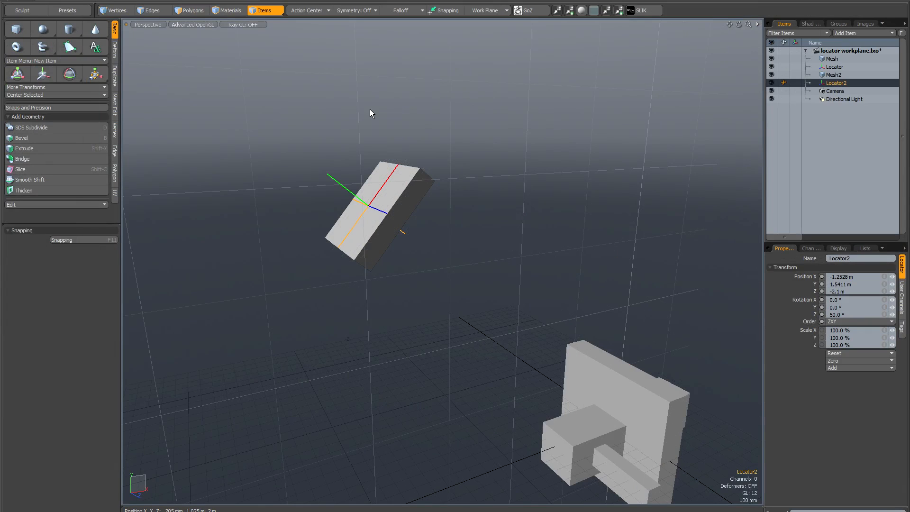
{"action": "left_click", "coordinate": [796, 83]}
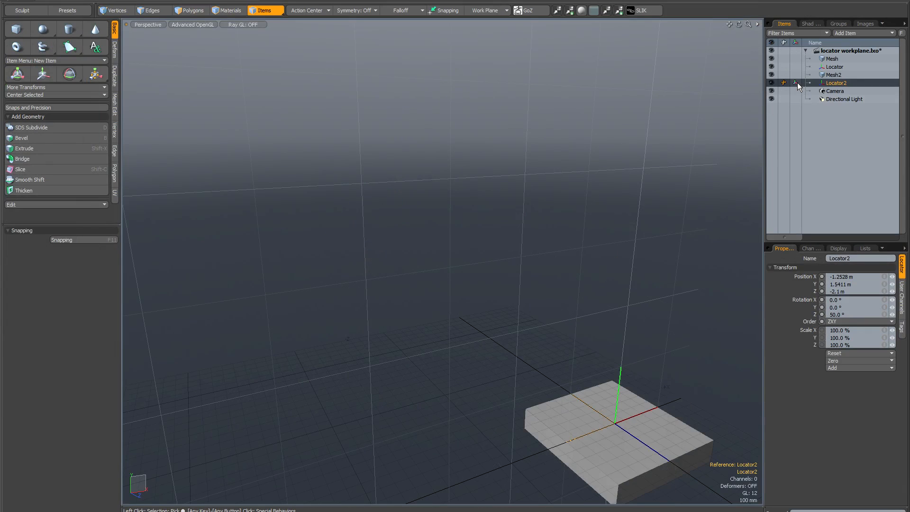
Select the Mesh2 slab item and switch to polygon selection for modelling on it
{"action": "left_click_drag", "start_coordinate": [581, 259], "coordinate": [422, 132], "text": "alt+shift"}
{"action": "scroll", "coordinate": [459, 298], "scroll_direction": "up", "scroll_amount": 3}
{"action": "left_click_drag", "start_coordinate": [468, 297], "coordinate": [573, 283], "text": "alt"}
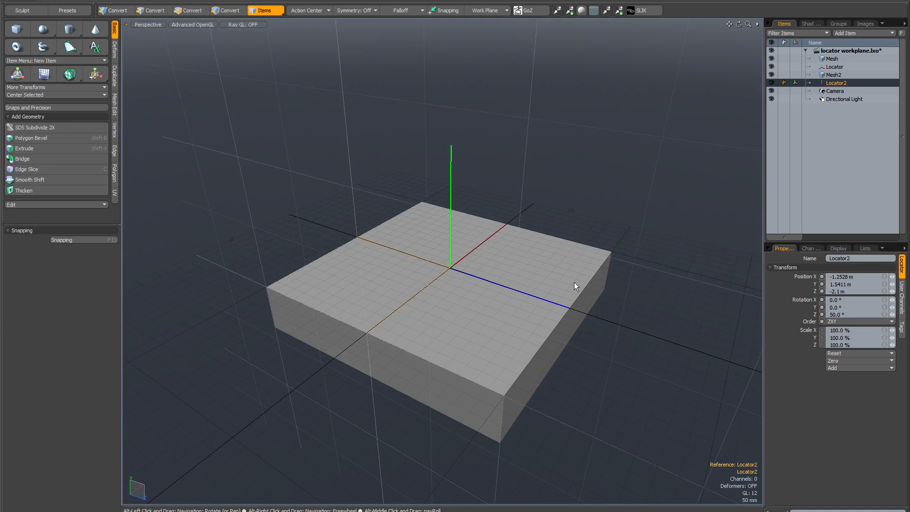
{"action": "left_click", "coordinate": [833, 75]}
{"action": "left_click", "coordinate": [197, 11]}
{"action": "left_click_drag", "start_coordinate": [334, 76], "coordinate": [365, 105], "text": "alt"}
{"action": "left_click", "coordinate": [362, 94]}
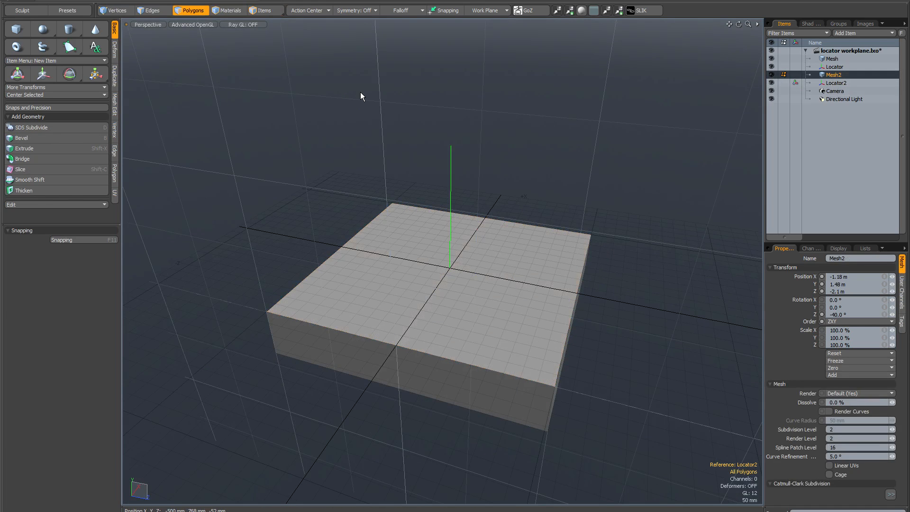
{"action": "left_click", "coordinate": [16, 29]}
{"action": "left_click_drag", "start_coordinate": [273, 135], "coordinate": [434, 232], "text": "alt"}
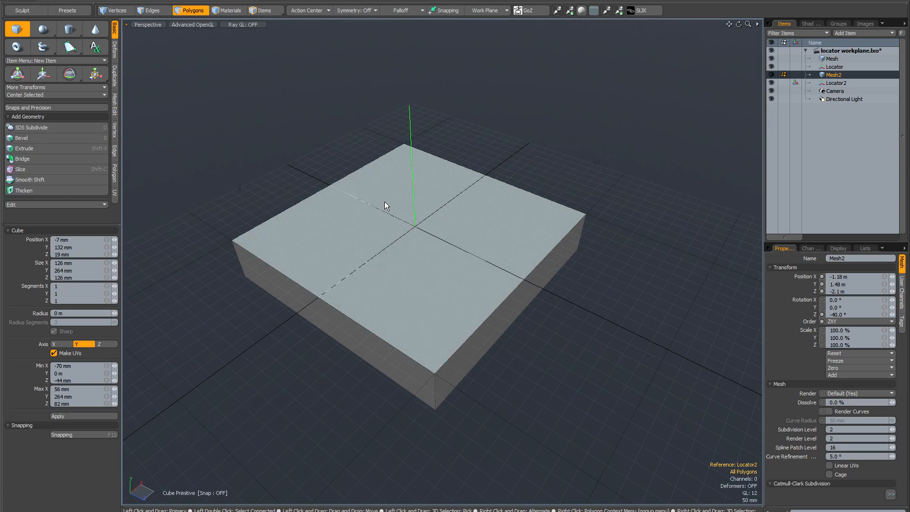
{"action": "left_click", "coordinate": [401, 214]}
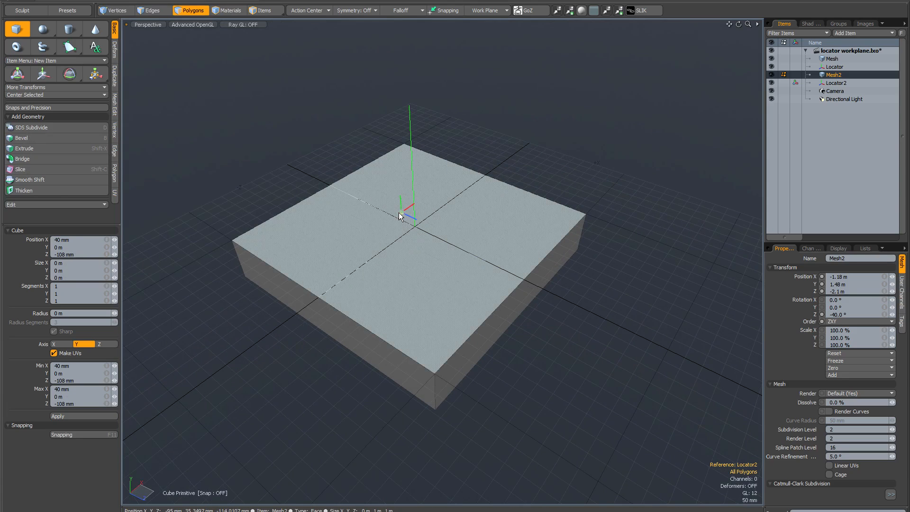
{"action": "key", "text": "space"}
{"action": "left_click", "coordinate": [340, 175]}
{"action": "key", "text": "shift"}
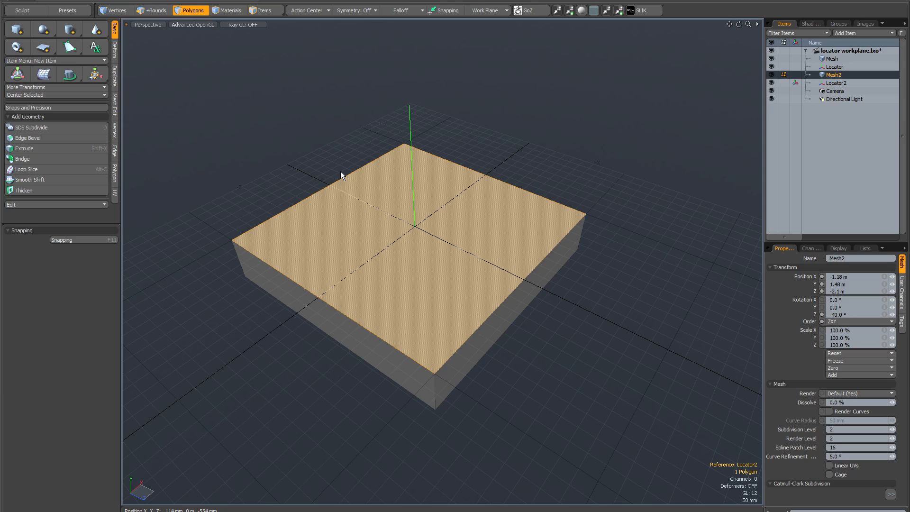
{"action": "left_click", "coordinate": [325, 146]}
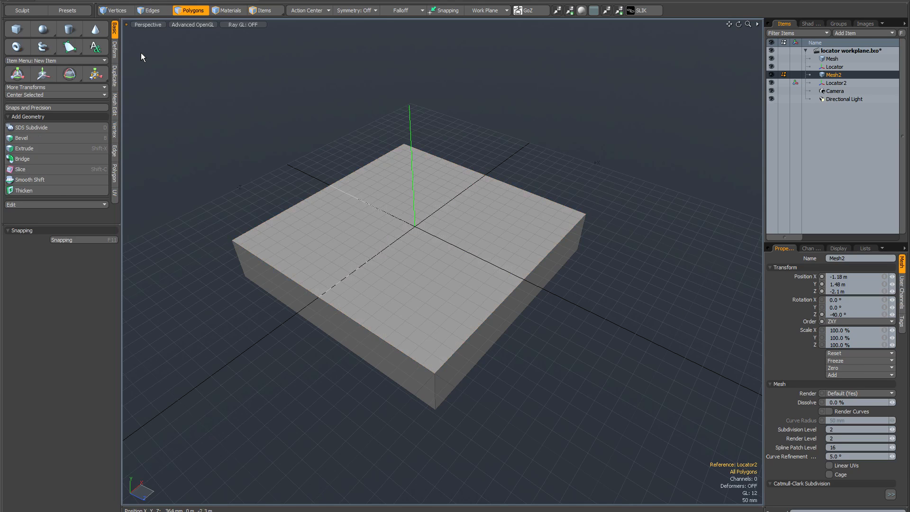
Draw a tall cube primitive standing on the large upper face of the Mesh2 slab
{"action": "left_click", "coordinate": [20, 28]}
{"action": "left_click_drag", "start_coordinate": [382, 200], "coordinate": [435, 285]}
{"action": "left_click_drag", "start_coordinate": [407, 236], "coordinate": [401, 133]}
{"action": "key", "text": "space"}
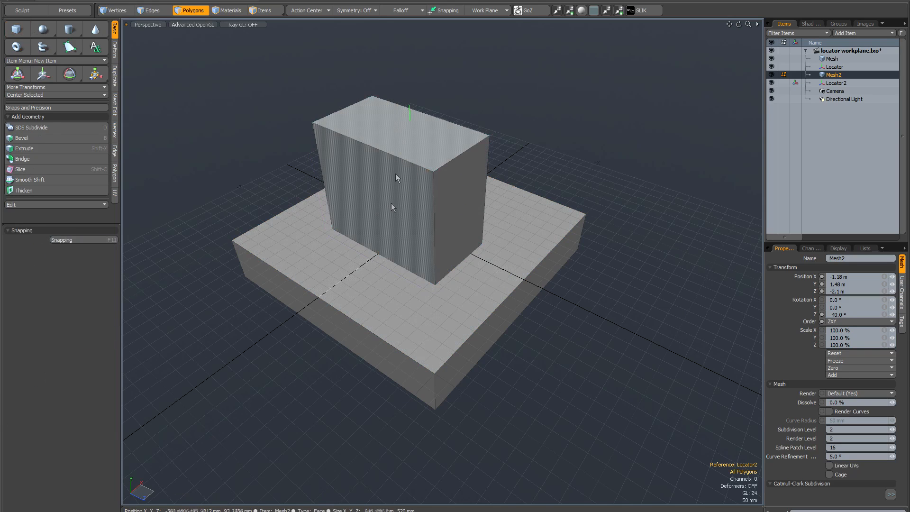
Add a small cube of about 176 x 208 x 120 mm projecting from the tall block's wide side face
{"action": "left_click_drag", "start_coordinate": [396, 174], "coordinate": [395, 187], "text": "alt"}
{"action": "key", "text": "3"}
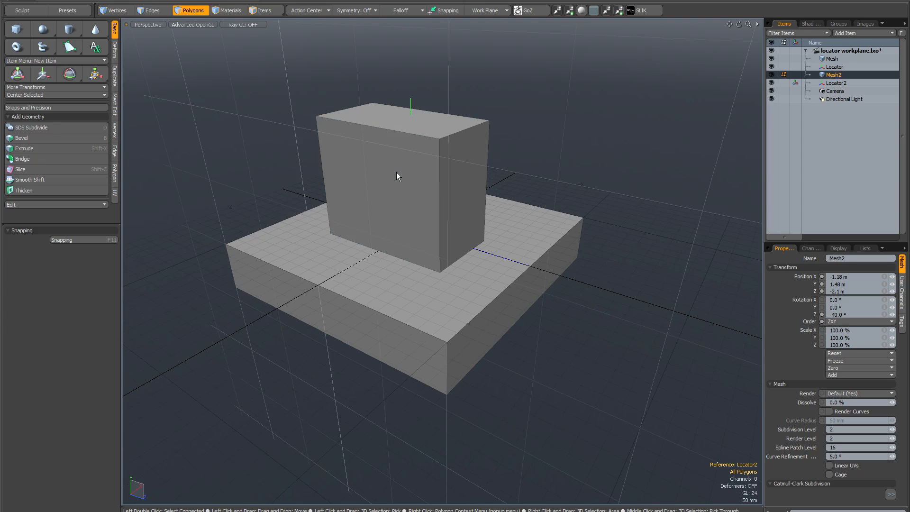
{"action": "left_click_drag", "start_coordinate": [396, 172], "coordinate": [405, 178], "text": "alt"}
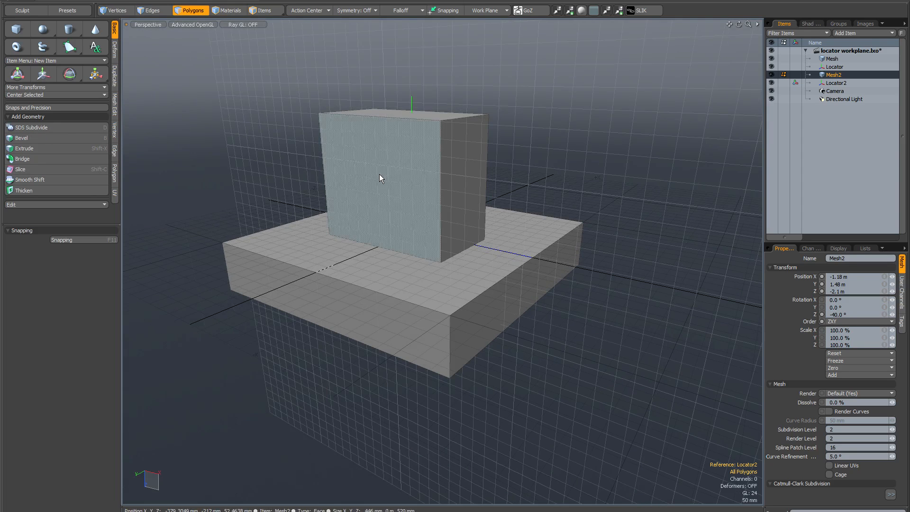
{"action": "left_click", "coordinate": [18, 30]}
{"action": "mouse_move", "coordinate": [349, 150]}
{"action": "left_mouse_down"}
{"action": "mouse_move", "coordinate": [388, 188]}
{"action": "mouse_move", "coordinate": [366, 169]}
{"action": "mouse_move", "coordinate": [322, 177]}
{"action": "left_mouse_up"}
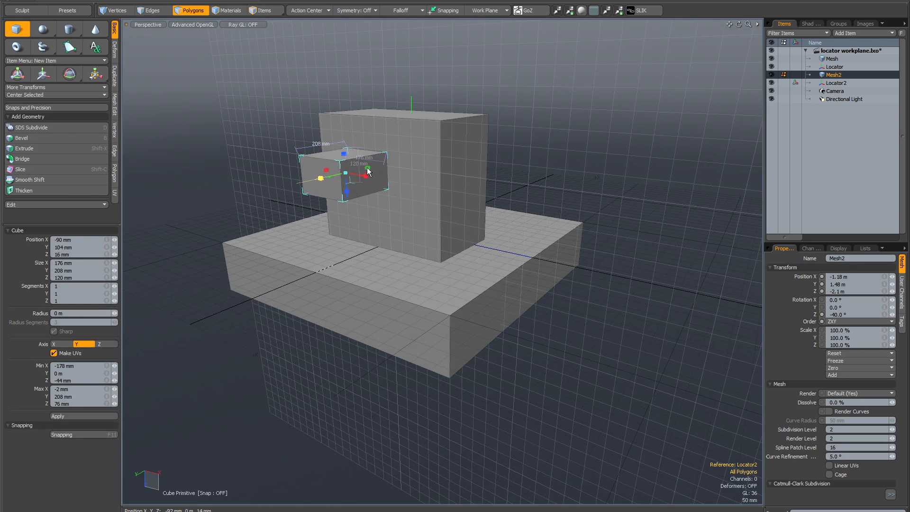
{"action": "key", "text": "space"}
Clear Locator2 as the reference item to restore the world orientation
{"action": "scroll", "coordinate": [510, 172], "scroll_direction": "down", "scroll_amount": 3}
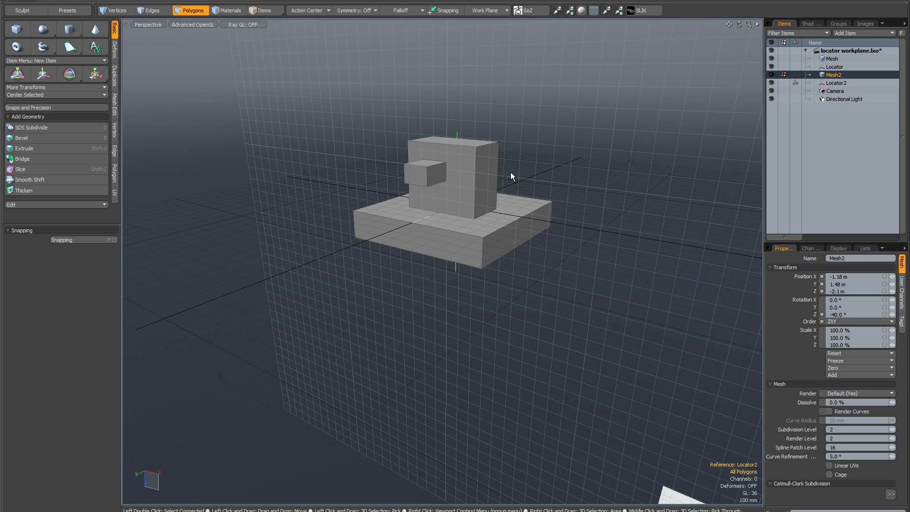
{"action": "left_click_drag", "start_coordinate": [561, 209], "coordinate": [467, 153], "text": "alt+shift"}
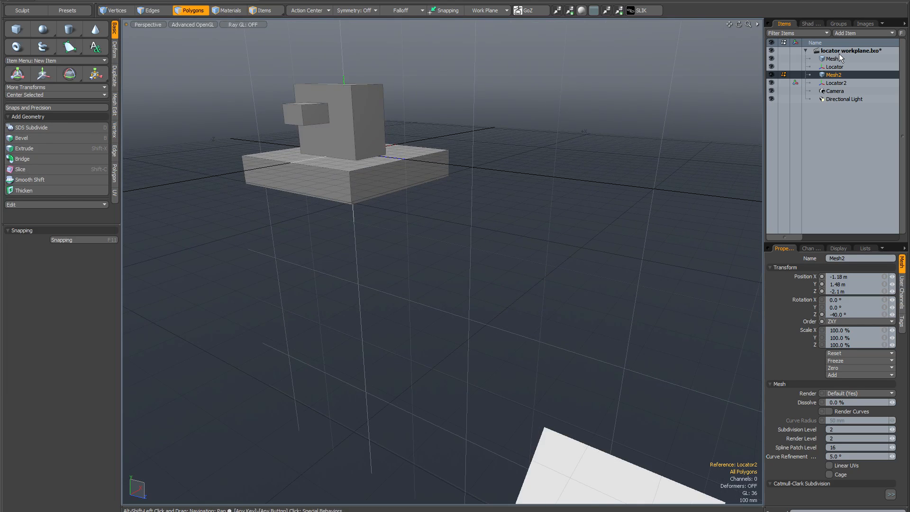
{"action": "left_click", "coordinate": [795, 83]}
Examine both meshes and the boxes modelled on them from several angles in world orientation
{"action": "left_click_drag", "start_coordinate": [552, 216], "coordinate": [477, 195], "text": "alt"}
{"action": "scroll", "coordinate": [493, 191], "scroll_direction": "down", "scroll_amount": 5}
{"action": "left_click_drag", "start_coordinate": [427, 89], "coordinate": [450, 129], "text": "alt"}
{"action": "scroll", "coordinate": [342, 138], "scroll_direction": "up", "scroll_amount": 2}
{"action": "left_click_drag", "start_coordinate": [342, 138], "coordinate": [365, 115], "text": "alt"}
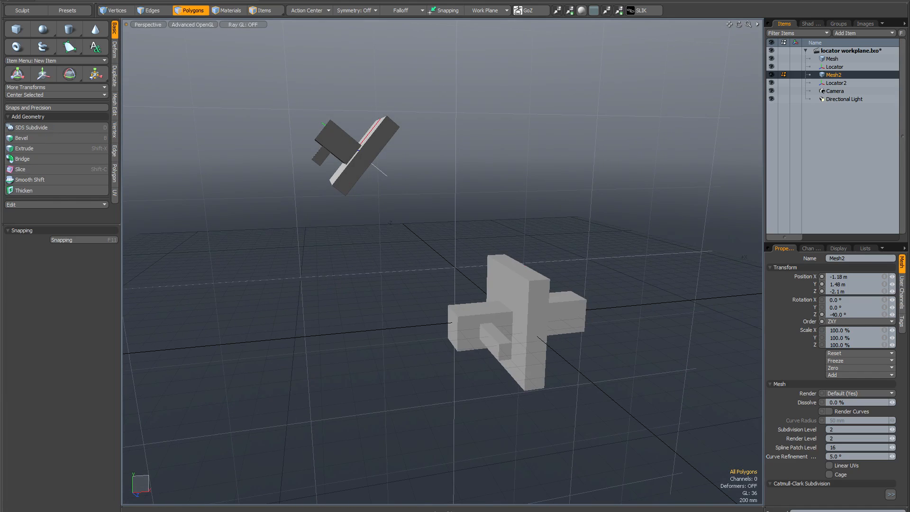
{"action": "left_click_drag", "start_coordinate": [441, 137], "coordinate": [456, 168], "text": "alt"}
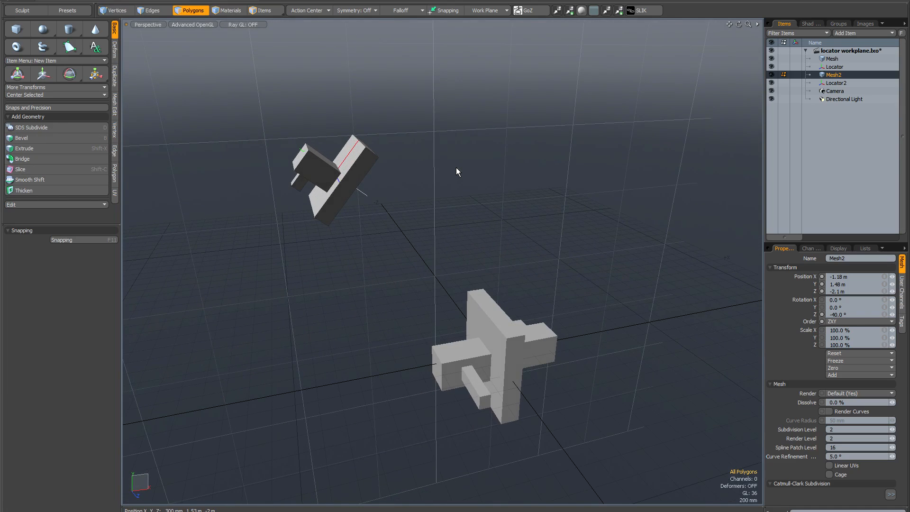
{"action": "left_click_drag", "start_coordinate": [452, 171], "coordinate": [447, 178], "text": "alt"}
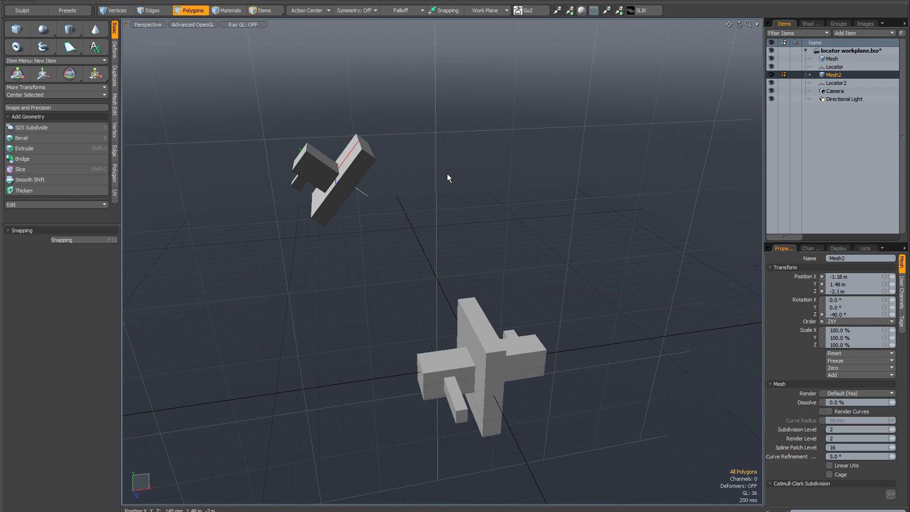
{"action": "mouse_move", "coordinate": [447, 173]}
{"action": "left_mouse_down", "text": "alt"}
{"action": "mouse_move", "coordinate": [448, 163]}
{"action": "mouse_move", "coordinate": [459, 166]}
{"action": "mouse_move", "coordinate": [458, 184]}
{"action": "left_mouse_up", "text": "alt"}
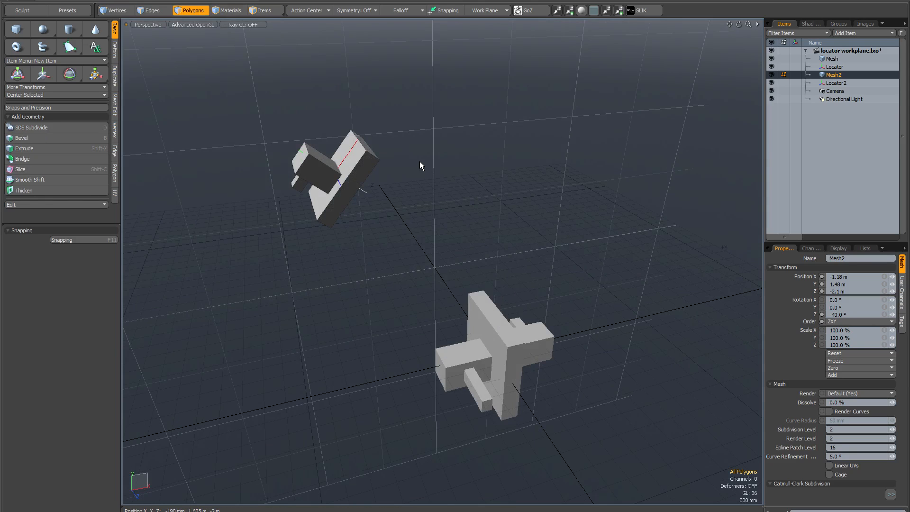
{"action": "left_click_drag", "start_coordinate": [416, 161], "coordinate": [409, 154], "text": "alt"}
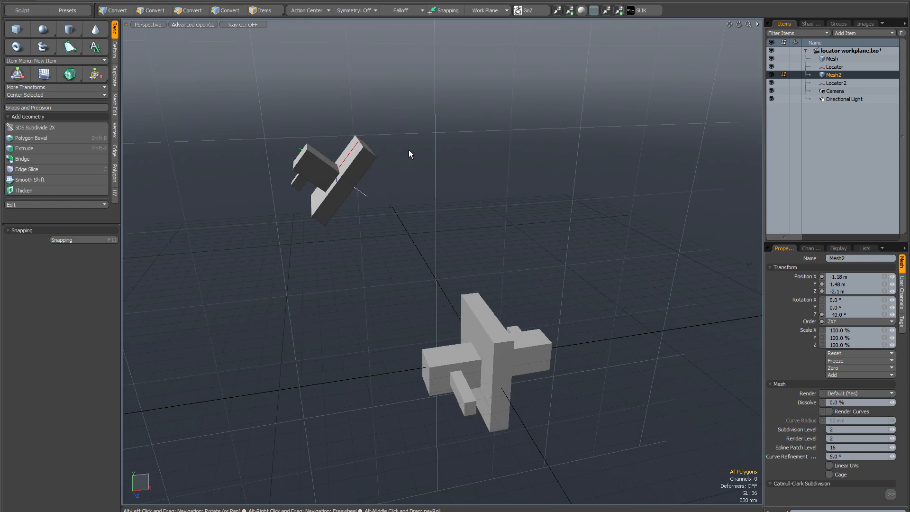
Add a third locator item to the scene
{"action": "left_click", "coordinate": [860, 32]}
{"action": "mouse_move", "coordinate": [860, 32]}
{"action": "left_click", "coordinate": [817, 32]}
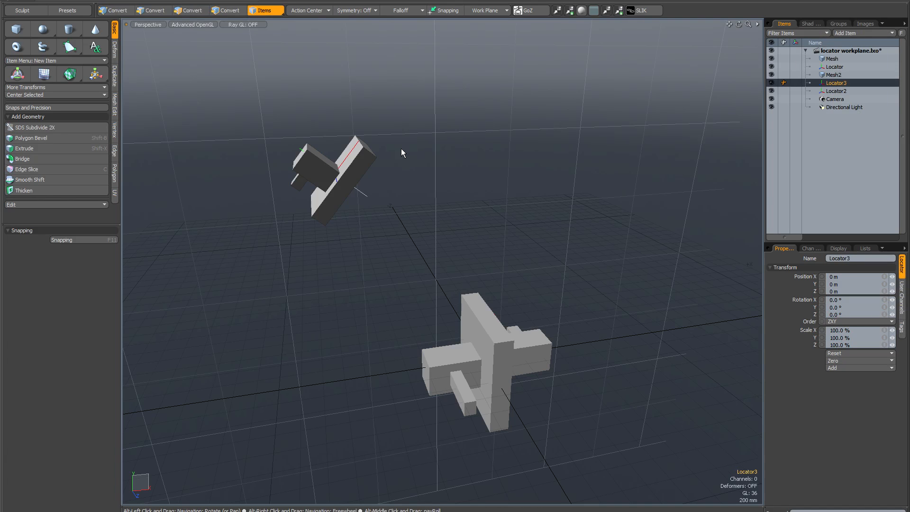
Select the short corner edge of the Mesh2 slab, align the work plane to it, and clear the edge selection
{"action": "left_click_drag", "start_coordinate": [400, 148], "coordinate": [409, 155], "text": "alt"}
{"action": "left_click_drag", "start_coordinate": [372, 124], "coordinate": [354, 146], "text": "alt"}
{"action": "left_click", "coordinate": [358, 145]}
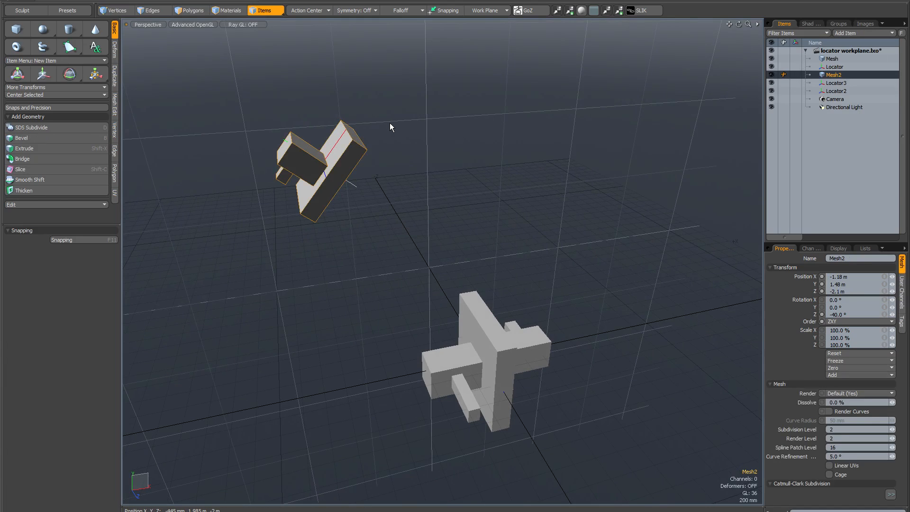
{"action": "key", "text": "2"}
{"action": "left_click", "coordinate": [364, 144]}
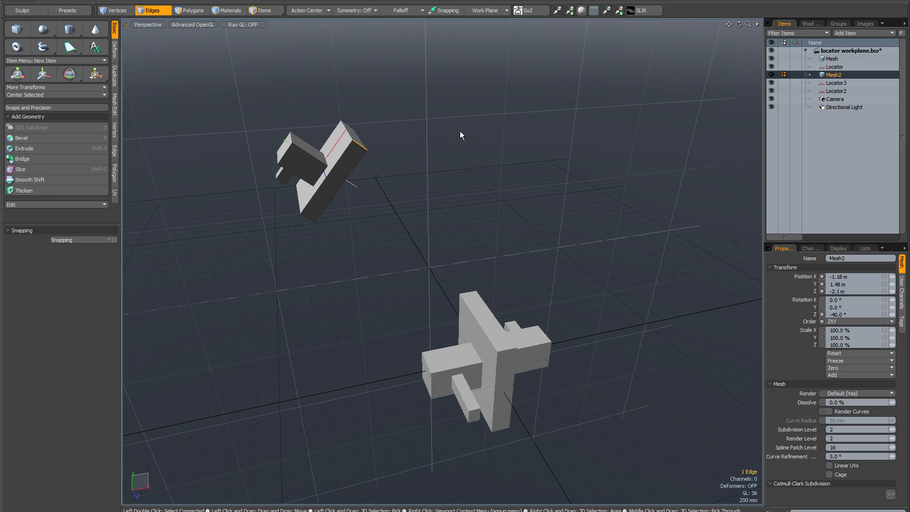
{"action": "left_click_drag", "start_coordinate": [460, 135], "coordinate": [408, 174], "text": "alt"}
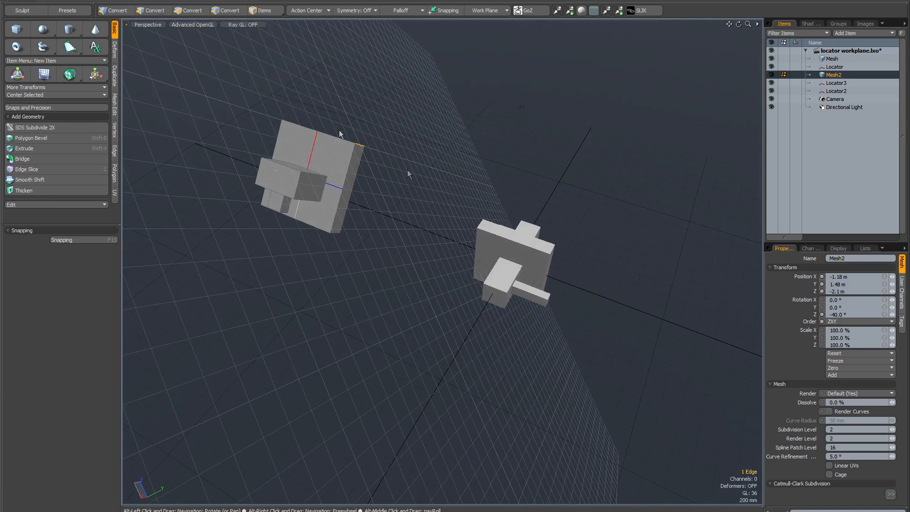
{"action": "scroll", "coordinate": [343, 132], "scroll_direction": "up", "scroll_amount": 5}
{"action": "left_click_drag", "start_coordinate": [384, 135], "coordinate": [356, 132], "text": "alt"}
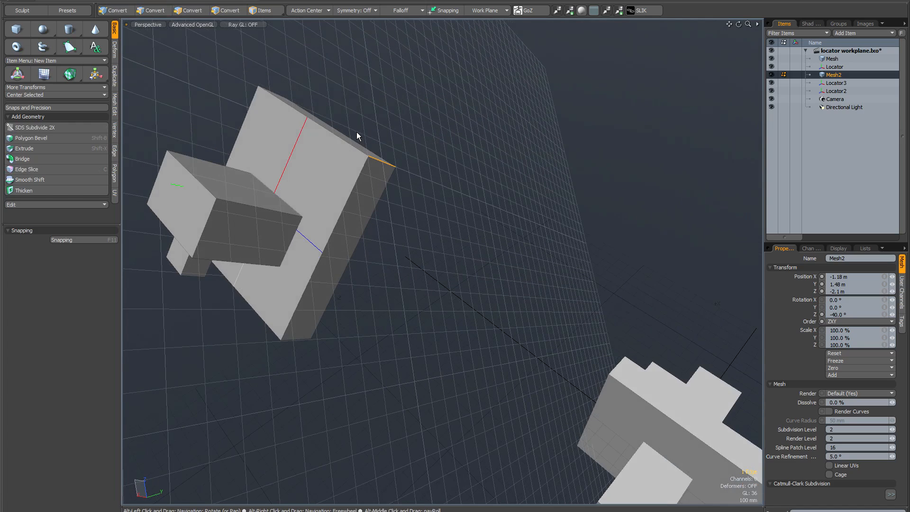
{"action": "left_click", "coordinate": [421, 139]}
Select Locator2 and, in the Setup layout, match its rotation and position to the work plane on the slab's edge
{"action": "left_click", "coordinate": [812, 91]}
{"action": "left_click", "coordinate": [202, 3]}
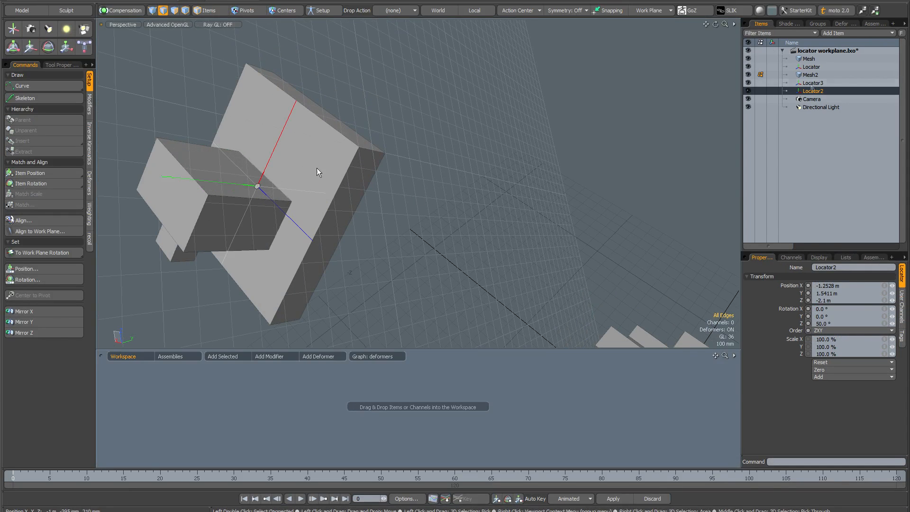
{"action": "left_click", "coordinate": [24, 252]}
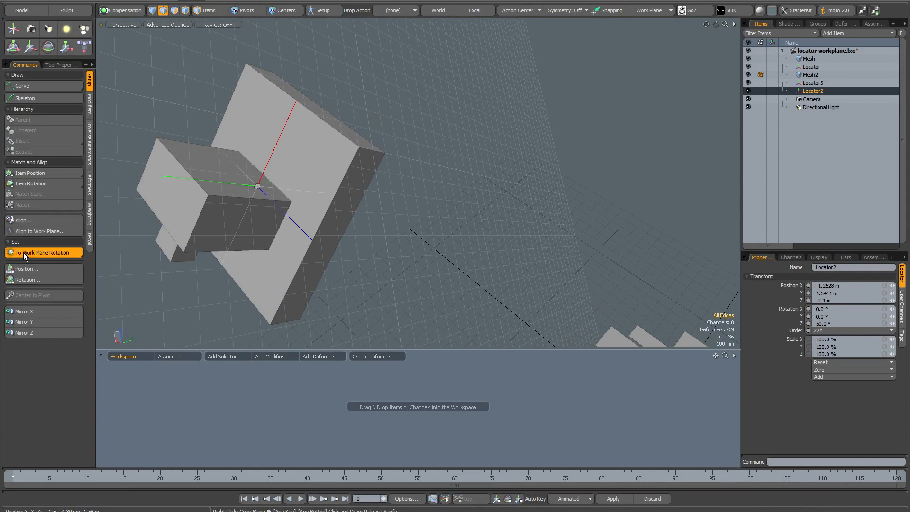
{"action": "left_click_drag", "start_coordinate": [39, 251], "coordinate": [40, 237]}
{"action": "left_click_drag", "start_coordinate": [393, 194], "coordinate": [431, 175], "text": "alt"}
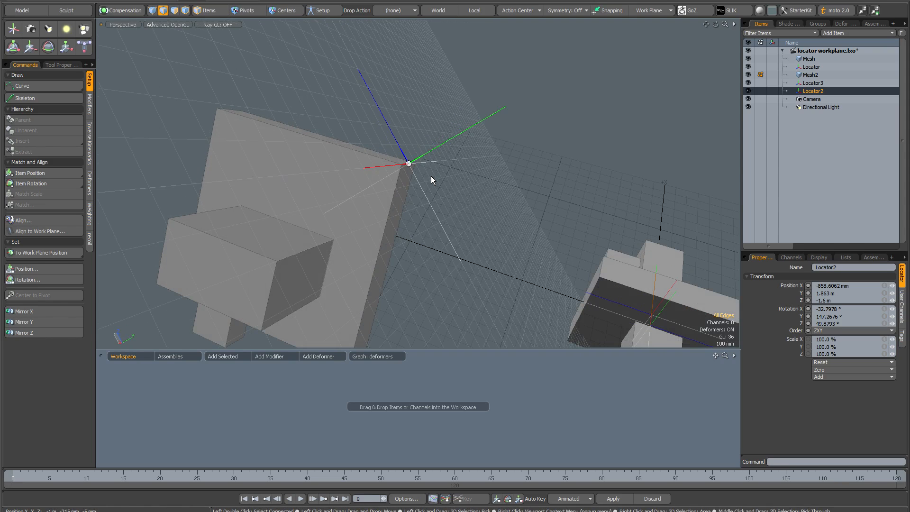
Set Locator2 as the reference item to inspect its edge-based orientation, and turn the reference off again
{"action": "left_click", "coordinate": [772, 91]}
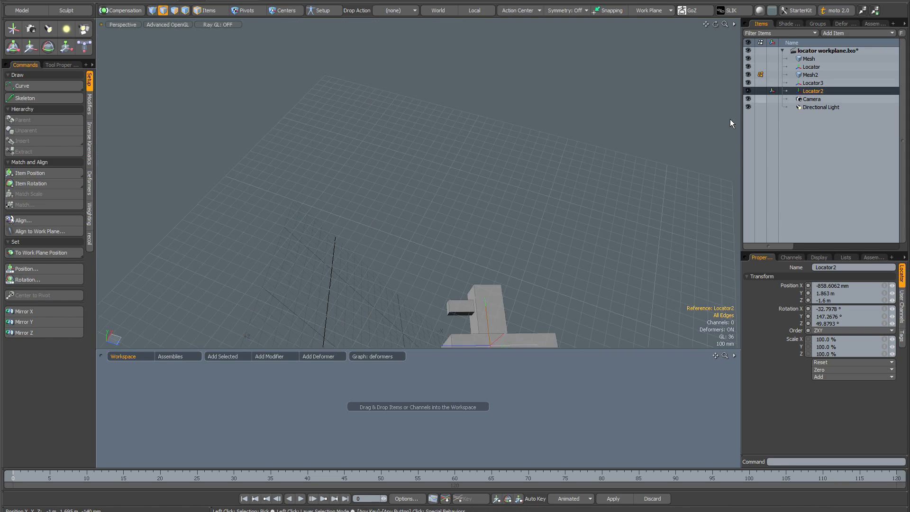
{"action": "left_click_drag", "start_coordinate": [472, 270], "coordinate": [472, 251], "text": "alt"}
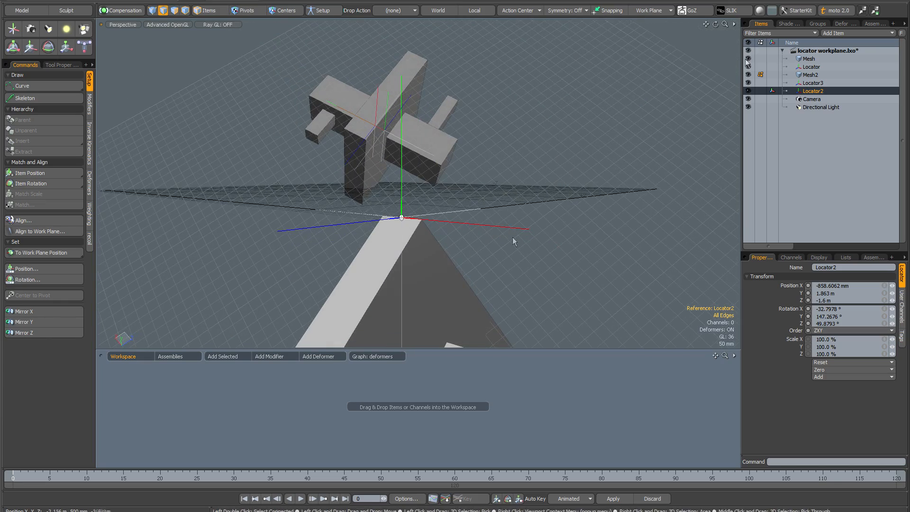
{"action": "left_click", "coordinate": [772, 91]}
{"action": "left_click_drag", "start_coordinate": [528, 192], "coordinate": [491, 189], "text": "alt"}
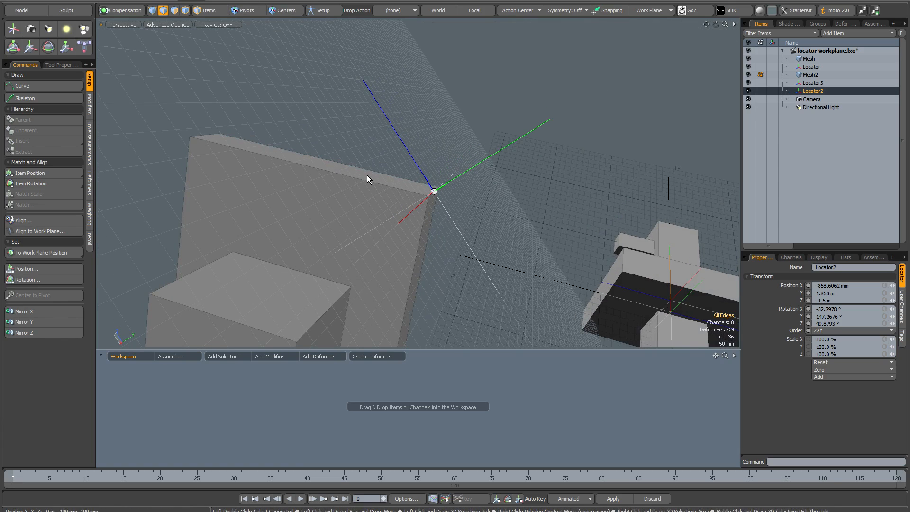
Select the slab's narrow side face next to Locator2, align the work plane to it, and clear the selection
{"action": "key", "text": "3"}
{"action": "left_click", "coordinate": [366, 174]}
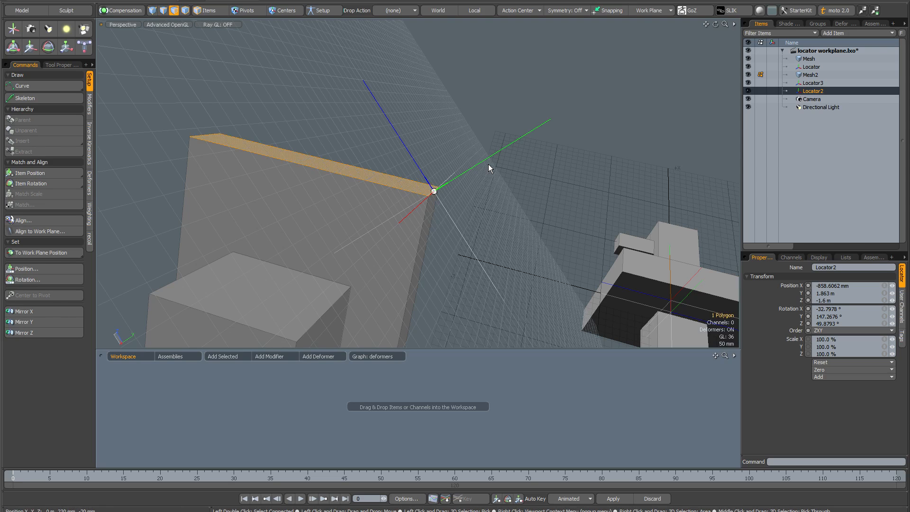
{"action": "key", "text": "Home"}
{"action": "mouse_move", "coordinate": [502, 178]}
{"action": "left_mouse_down", "text": "alt"}
{"action": "mouse_move", "coordinate": [532, 176]}
{"action": "mouse_move", "coordinate": [509, 176]}
{"action": "left_mouse_up", "text": "alt"}
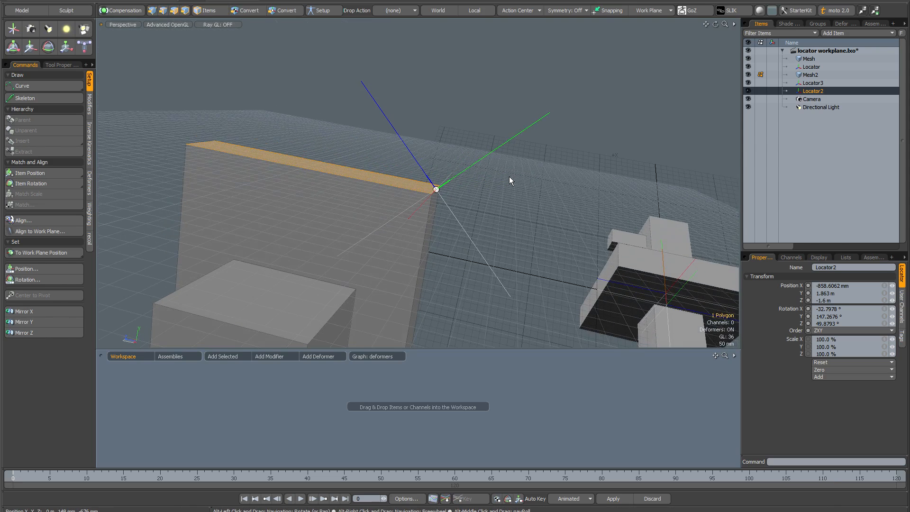
{"action": "left_click", "coordinate": [460, 104]}
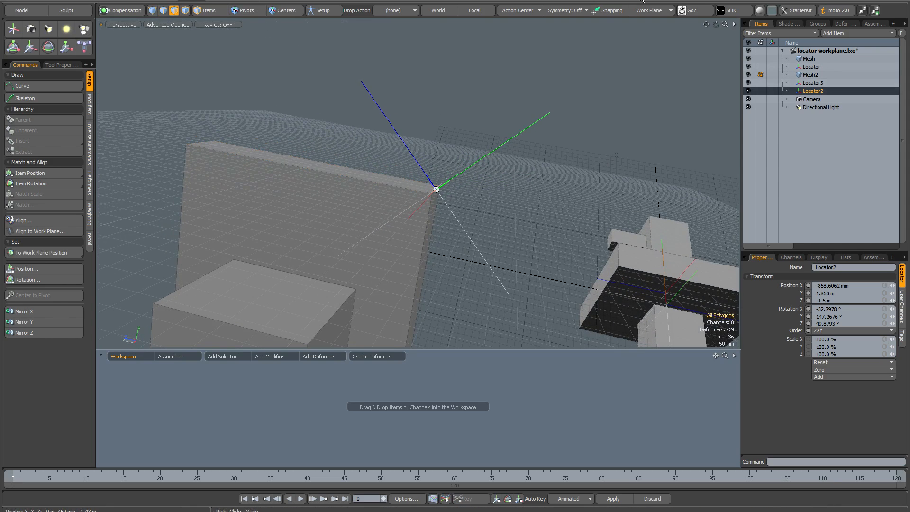
In item mode, match only Locator2's rotation to the work plane and return to the Model layout
{"action": "left_click", "coordinate": [209, 10]}
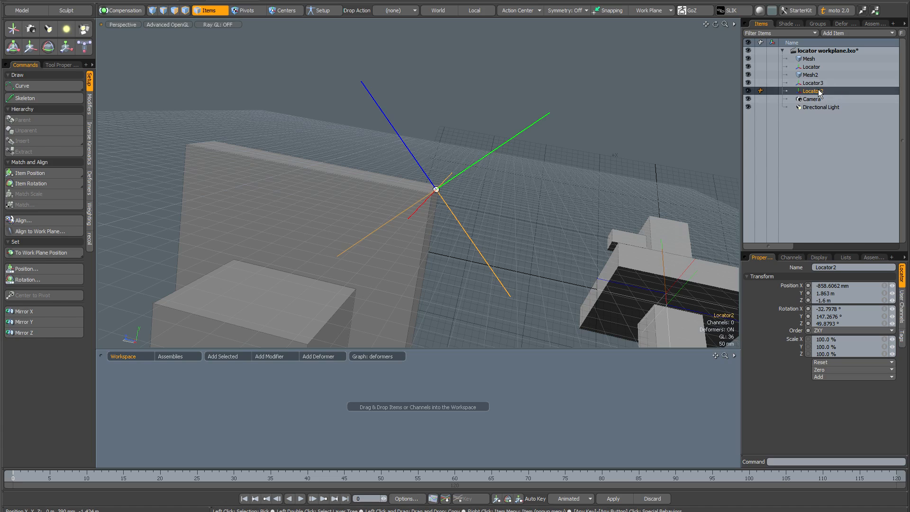
{"action": "mouse_move", "coordinate": [578, 167]}
{"action": "left_mouse_down", "text": "alt"}
{"action": "mouse_move", "coordinate": [558, 170]}
{"action": "mouse_move", "coordinate": [576, 171]}
{"action": "left_mouse_up", "text": "alt"}
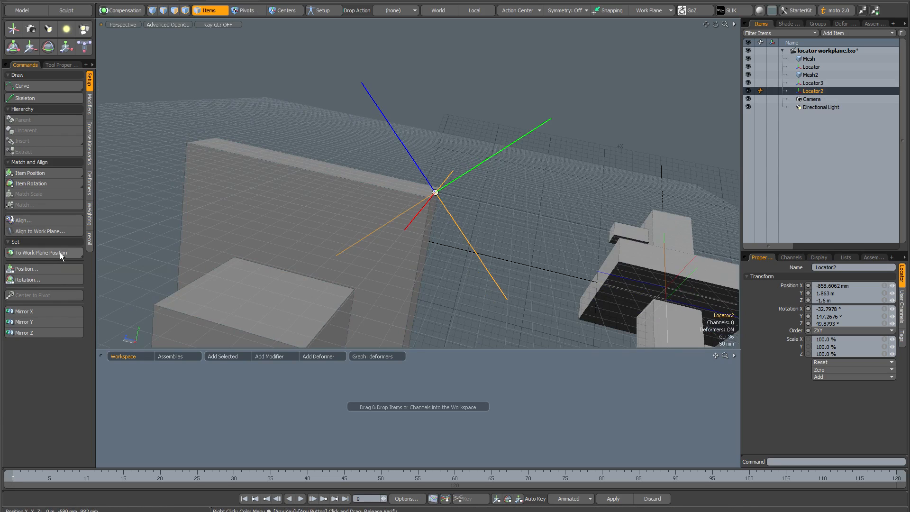
{"action": "left_click_drag", "start_coordinate": [60, 252], "coordinate": [61, 262]}
{"action": "left_click_drag", "start_coordinate": [497, 174], "coordinate": [531, 170], "text": "alt"}
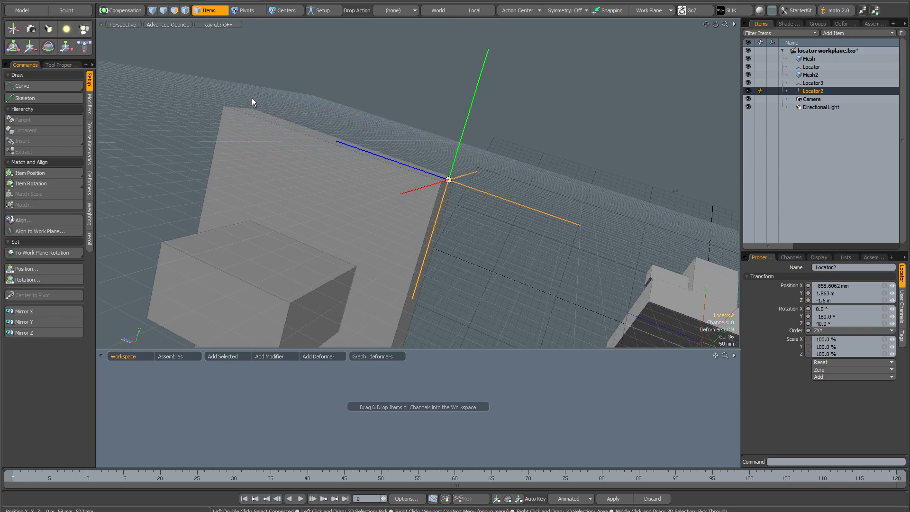
{"action": "left_click", "coordinate": [20, 3]}
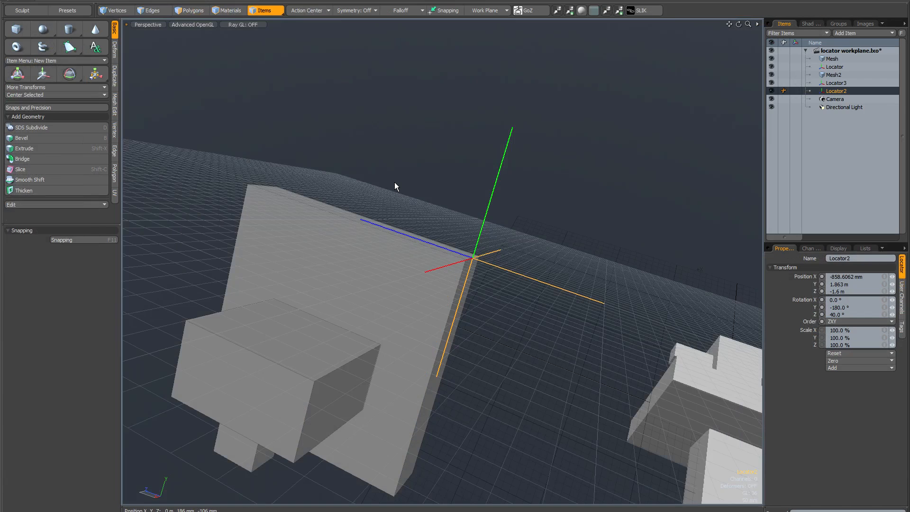
Set Locator2 as the reference item and examine from several angles how the view and grid align with the slab's corner
{"action": "left_click_drag", "start_coordinate": [441, 178], "coordinate": [410, 178], "text": "alt"}
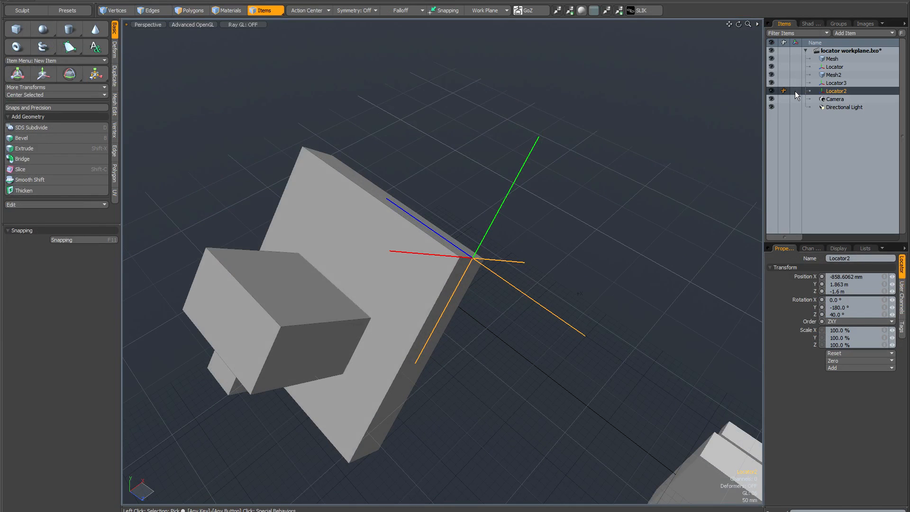
{"action": "left_click", "coordinate": [795, 91]}
{"action": "left_click_drag", "start_coordinate": [475, 250], "coordinate": [521, 114], "text": "alt+shift"}
{"action": "left_click_drag", "start_coordinate": [678, 281], "coordinate": [568, 223], "text": "alt+shift"}
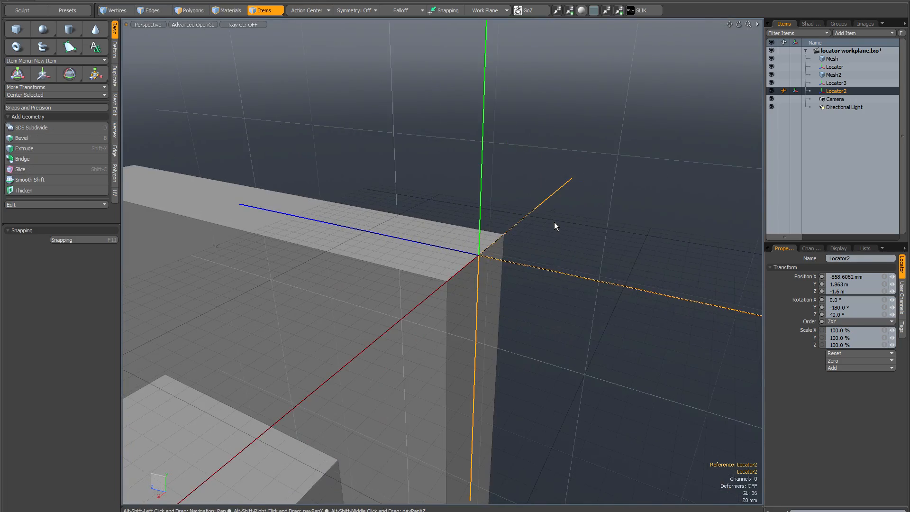
{"action": "scroll", "coordinate": [475, 252], "scroll_direction": "down", "scroll_amount": 4}
{"action": "left_click_drag", "start_coordinate": [475, 252], "coordinate": [514, 252], "text": "alt"}
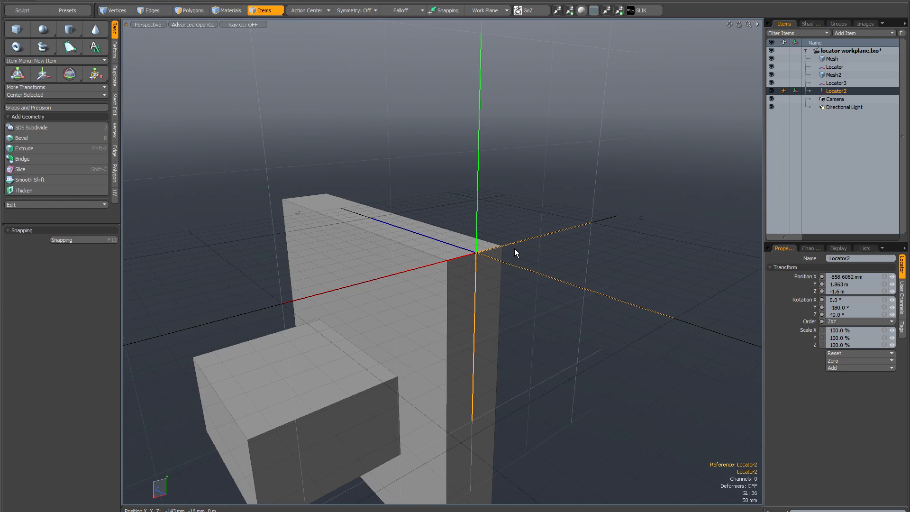
{"action": "scroll", "coordinate": [514, 249], "scroll_direction": "down", "scroll_amount": 4}
{"action": "left_click_drag", "start_coordinate": [542, 249], "coordinate": [501, 248], "text": "alt+shift"}
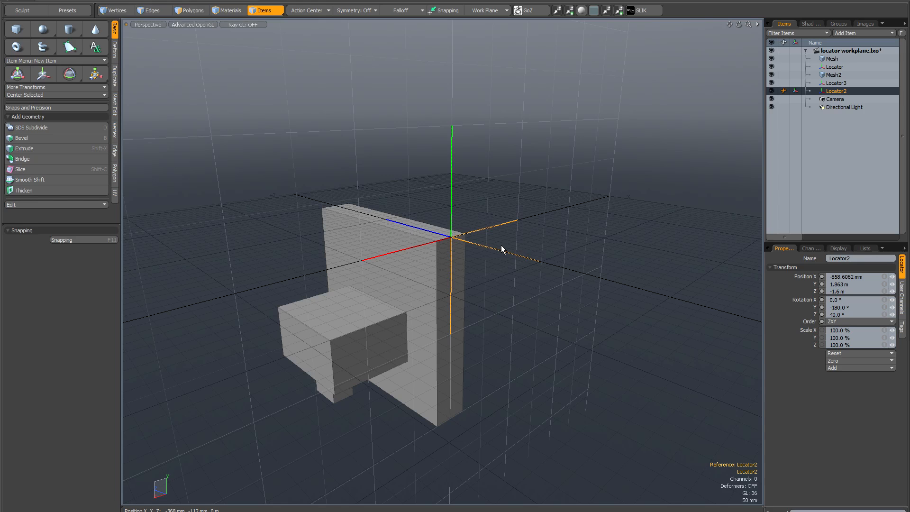
{"action": "scroll", "coordinate": [504, 262], "scroll_direction": "down", "scroll_amount": 2}
{"action": "left_click_drag", "start_coordinate": [496, 239], "coordinate": [504, 221], "text": "alt"}
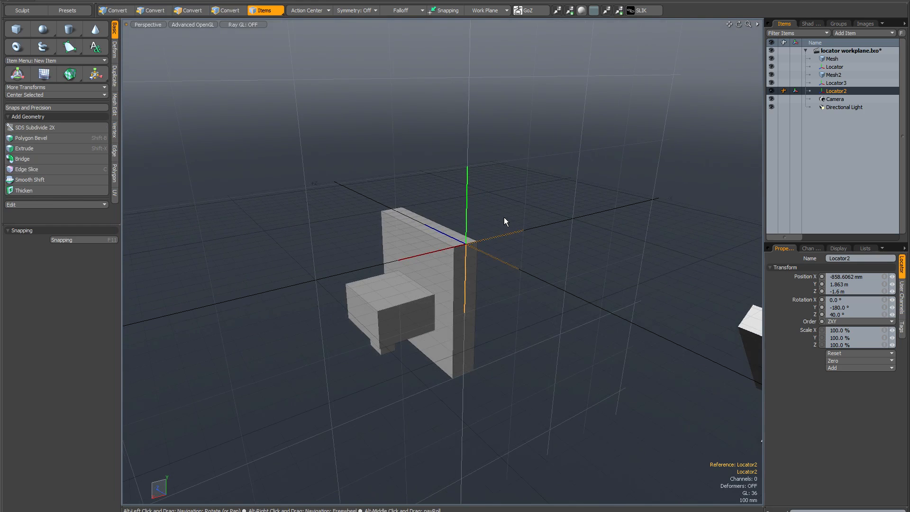
Turn off the Locator2 reference and view both meshes together in the default world orientation
{"action": "left_click", "coordinate": [795, 90]}
{"action": "left_click_drag", "start_coordinate": [519, 226], "coordinate": [704, 150], "text": "alt"}
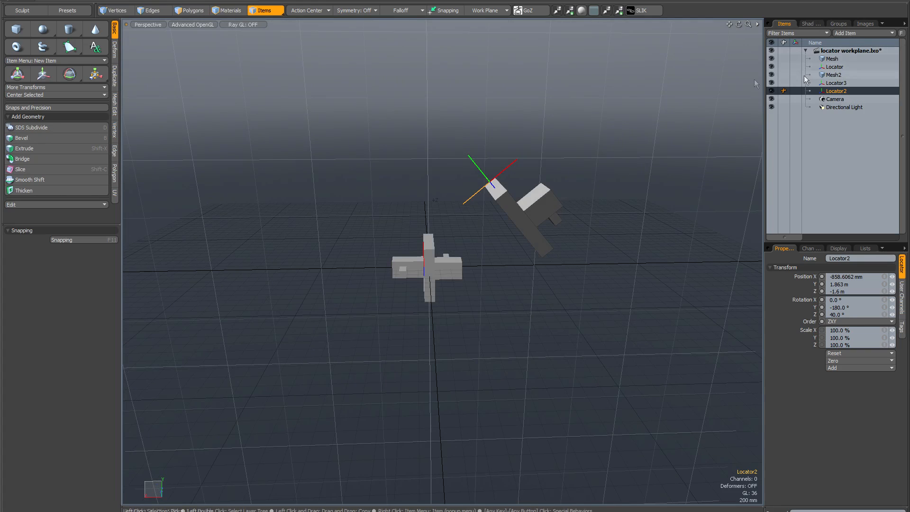
{"action": "left_click_drag", "start_coordinate": [640, 126], "coordinate": [700, 122], "text": "alt"}
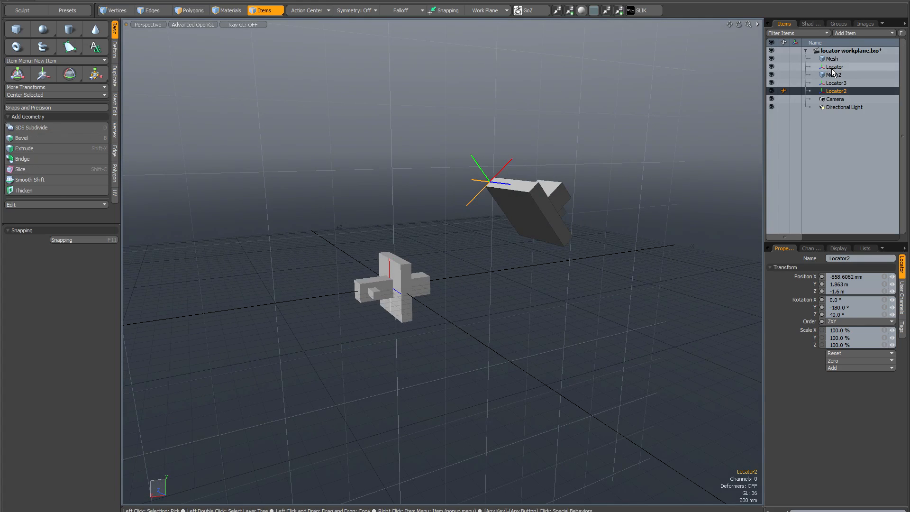
{"action": "left_click_drag", "start_coordinate": [580, 169], "coordinate": [458, 234], "text": "alt"}
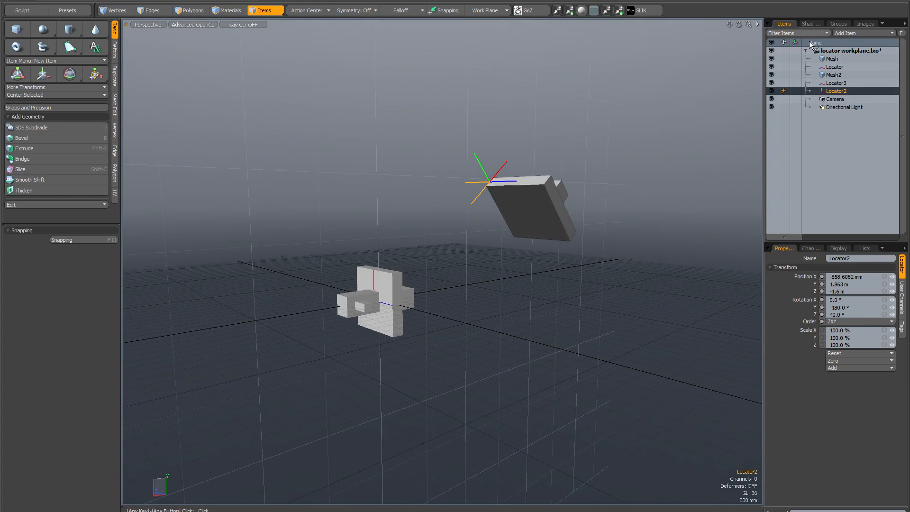
Set Locator as the reference item and examine the cross-shaped mesh in that locator's orientation
{"action": "left_click", "coordinate": [797, 66]}
{"action": "left_click_drag", "start_coordinate": [387, 263], "coordinate": [524, 235], "text": "alt+shift"}
{"action": "scroll", "coordinate": [442, 233], "scroll_direction": "up", "scroll_amount": 4}
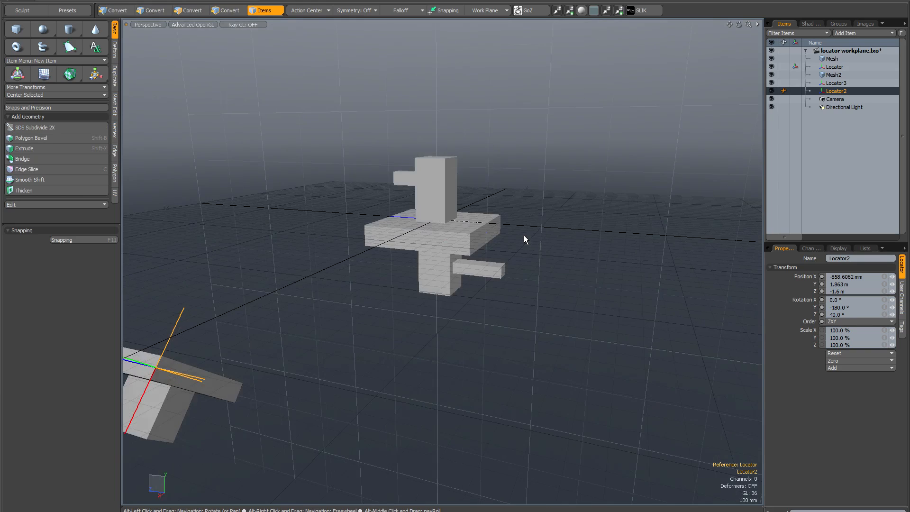
{"action": "left_click_drag", "start_coordinate": [483, 213], "coordinate": [441, 225], "text": "alt+shift"}
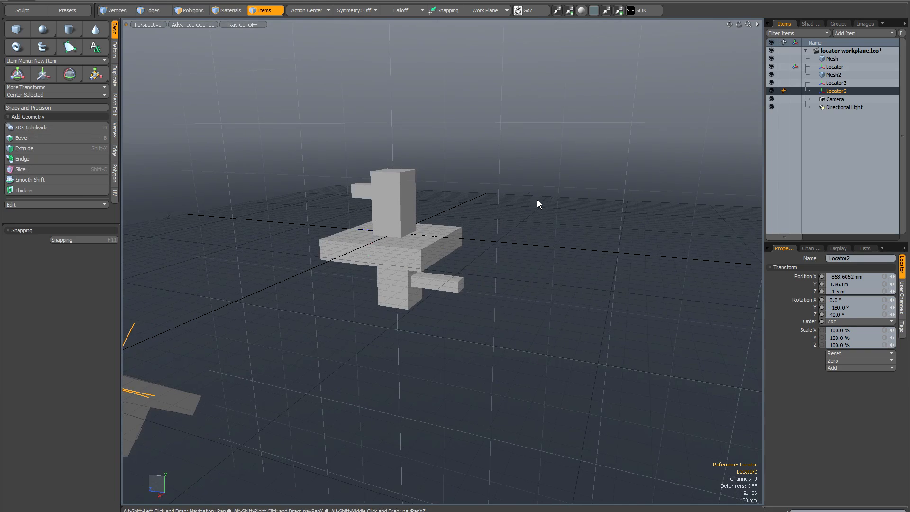
Switch the reference item to Locator3, examine both meshes in that orientation, and turn the reference off again
{"action": "left_click", "coordinate": [796, 83]}
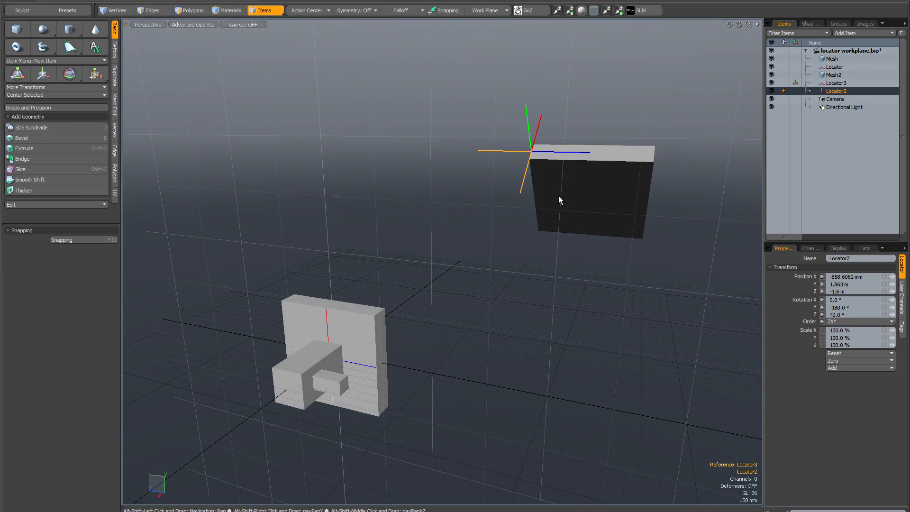
{"action": "left_click_drag", "start_coordinate": [537, 198], "coordinate": [605, 194], "text": "alt"}
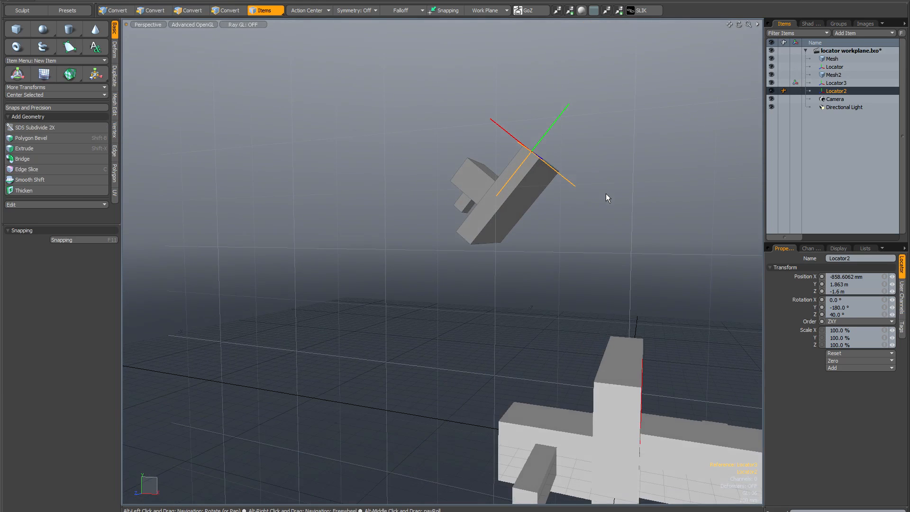
{"action": "left_click_drag", "start_coordinate": [623, 148], "coordinate": [545, 190], "text": "alt"}
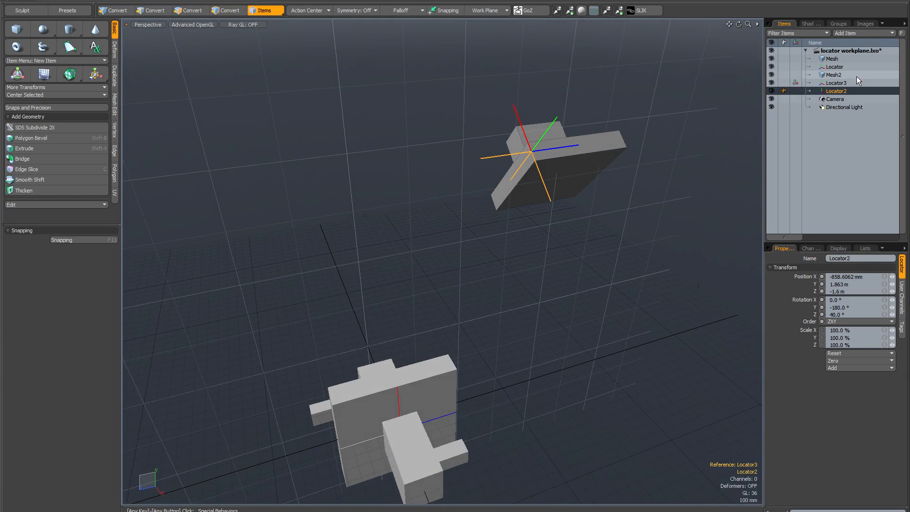
{"action": "left_click", "coordinate": [795, 83]}
{"action": "scroll", "coordinate": [509, 171], "scroll_direction": "down", "scroll_amount": 3}
{"action": "left_click_drag", "start_coordinate": [509, 172], "coordinate": [508, 214], "text": "alt"}
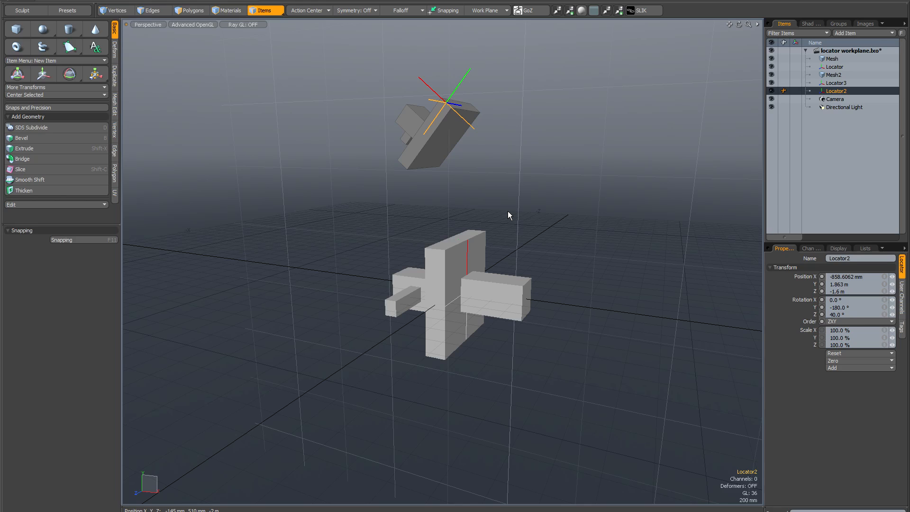